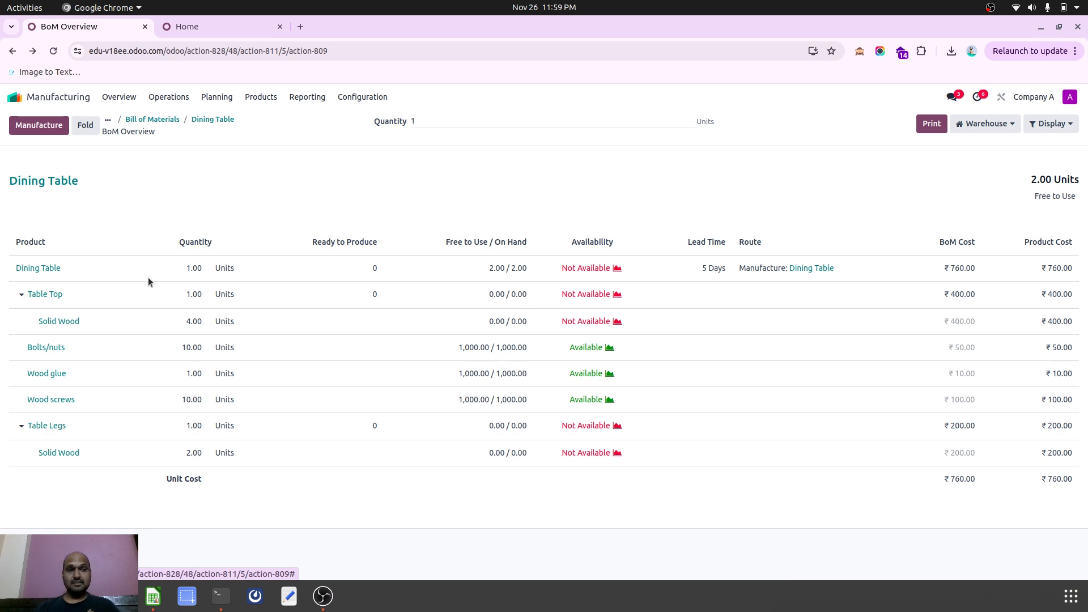
Step: Open the list of configured warehouses in the Inventory app
left_click(213, 28)
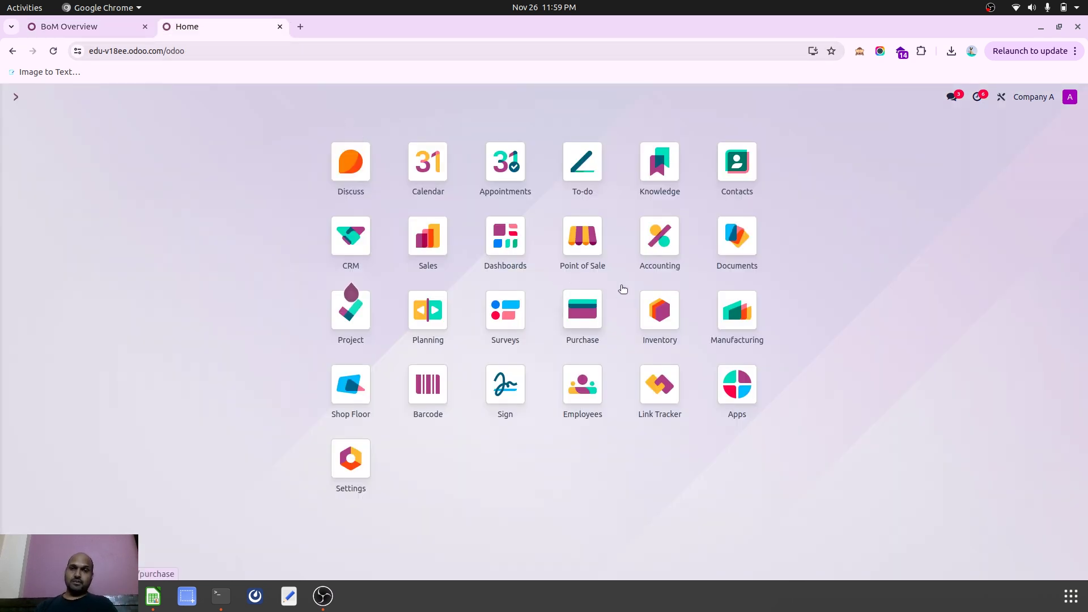
left_click(668, 325)
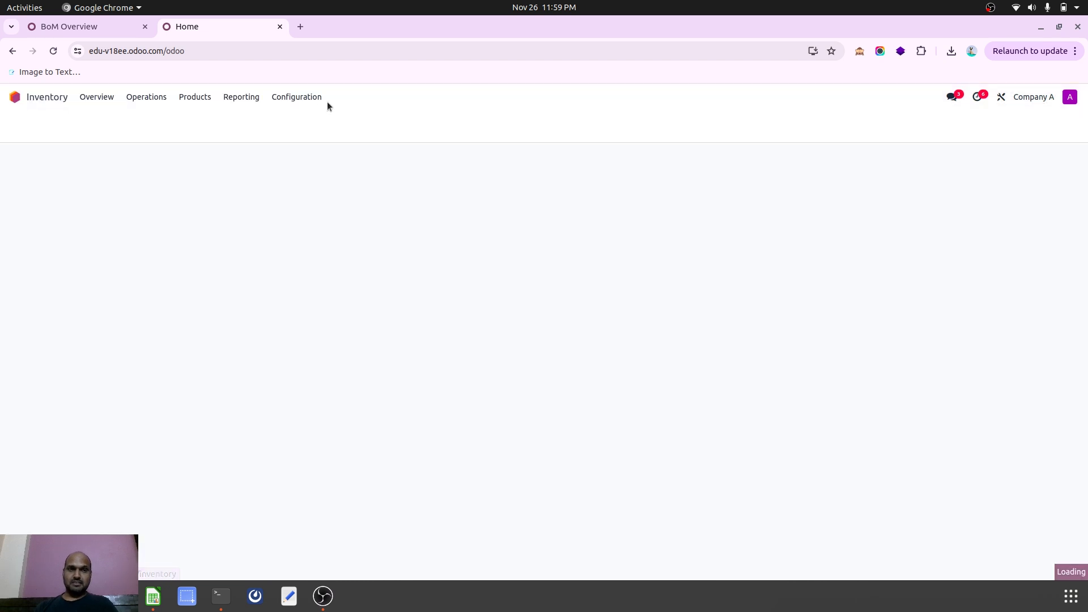
left_click(311, 97)
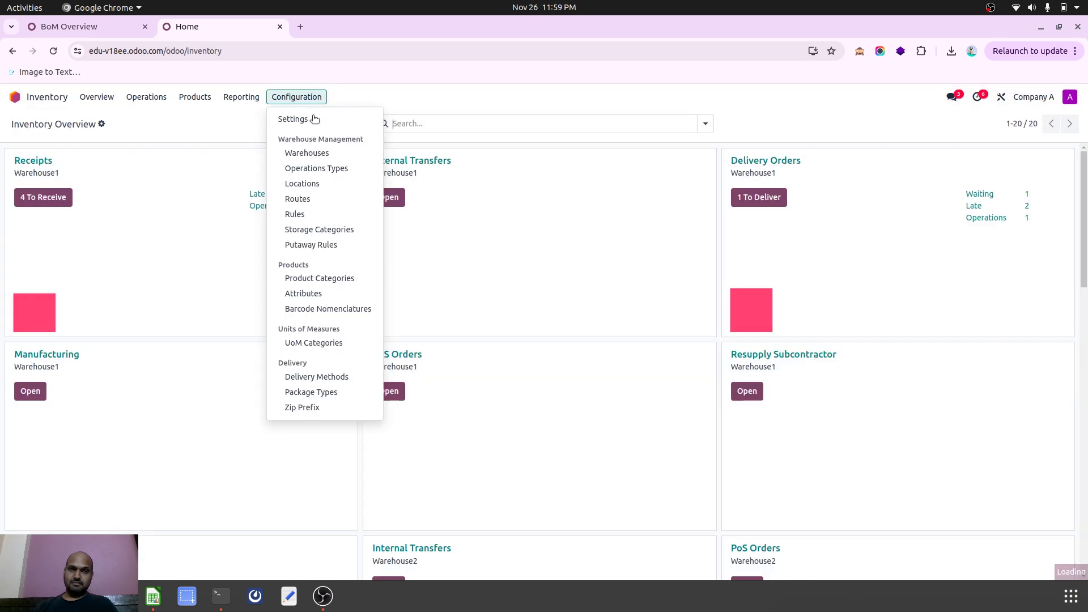
left_click(314, 152)
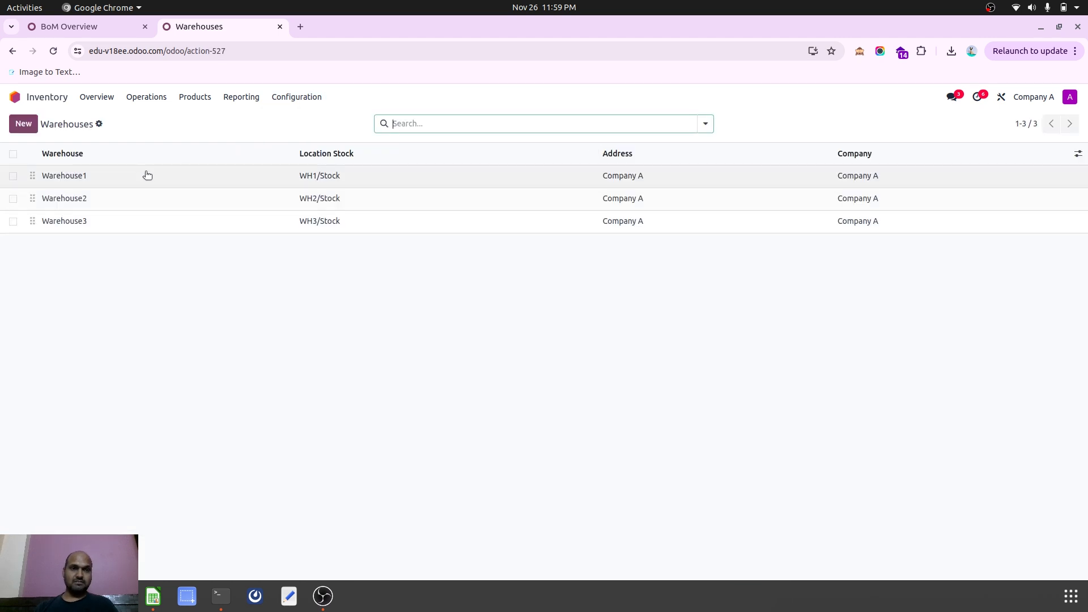
Step: Review the Dining Table's bill of materials from its product record, and check the optional columns available for its components
left_click(111, 29)
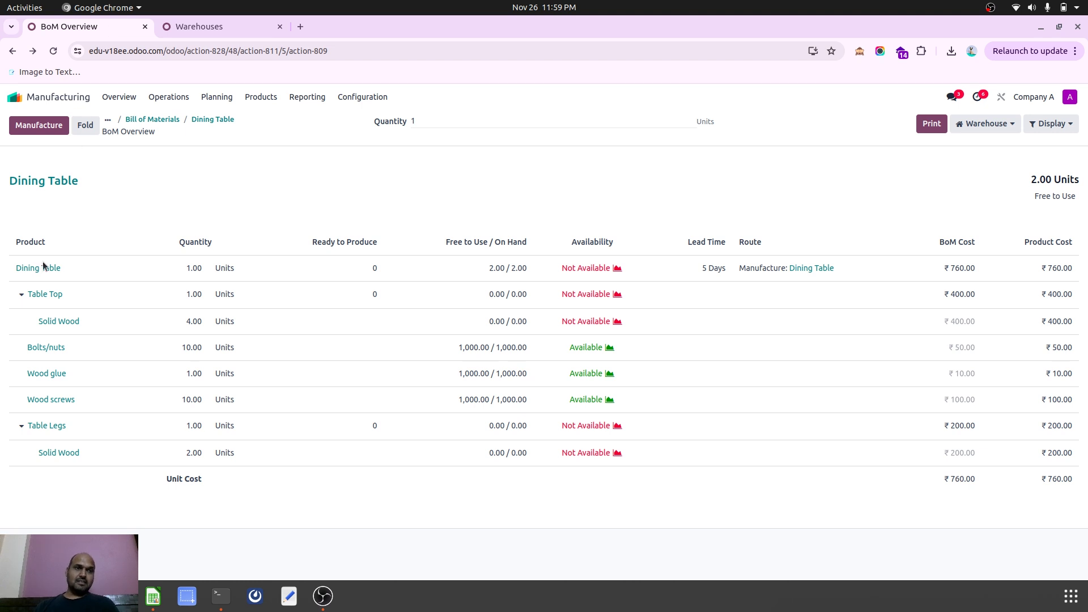
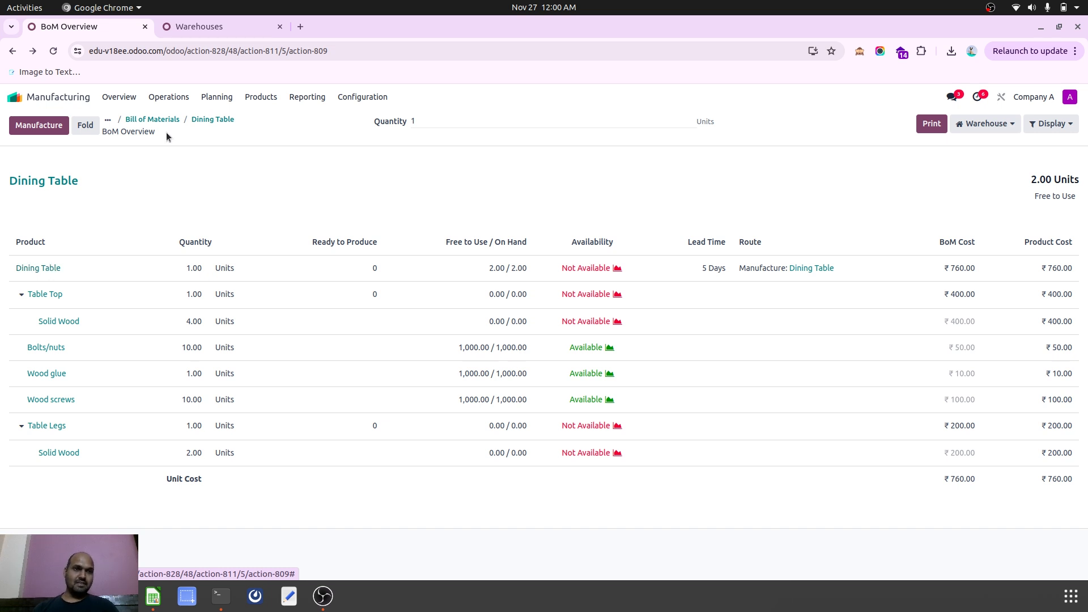
left_click(151, 119)
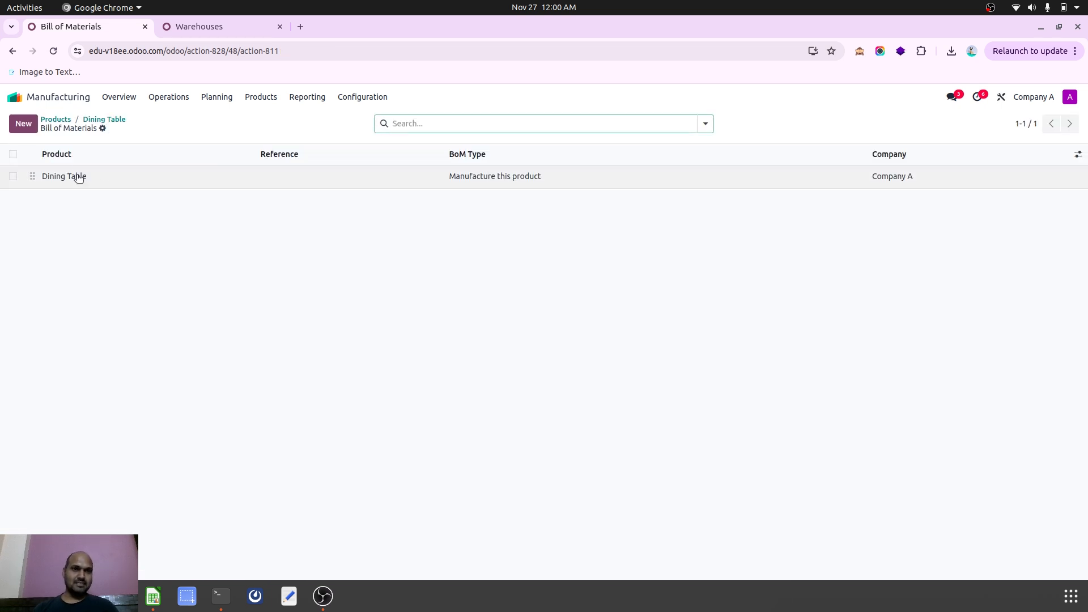
left_click(93, 120)
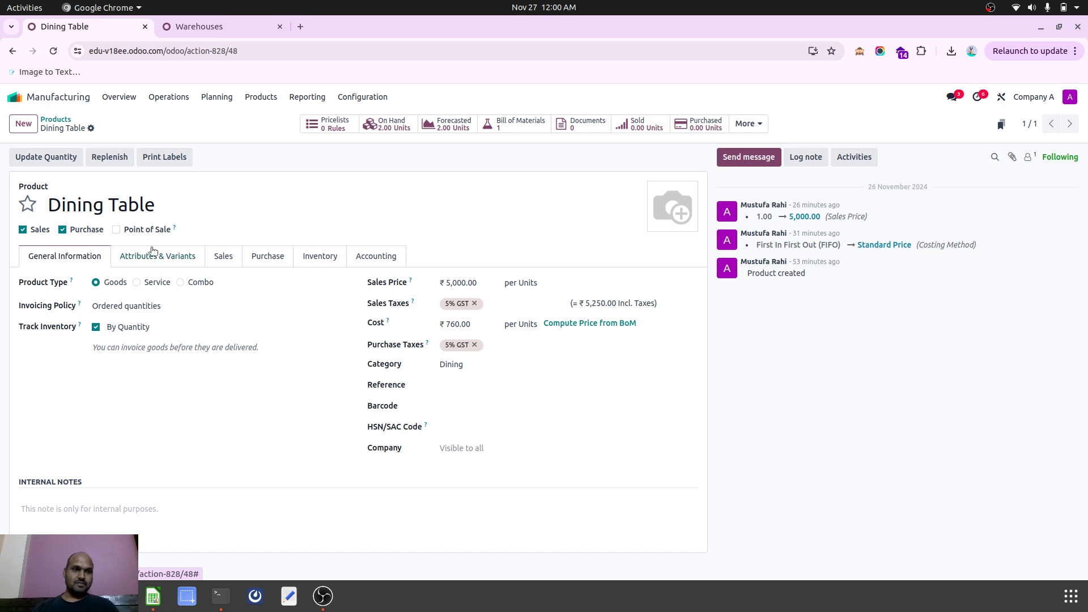
left_click(520, 122)
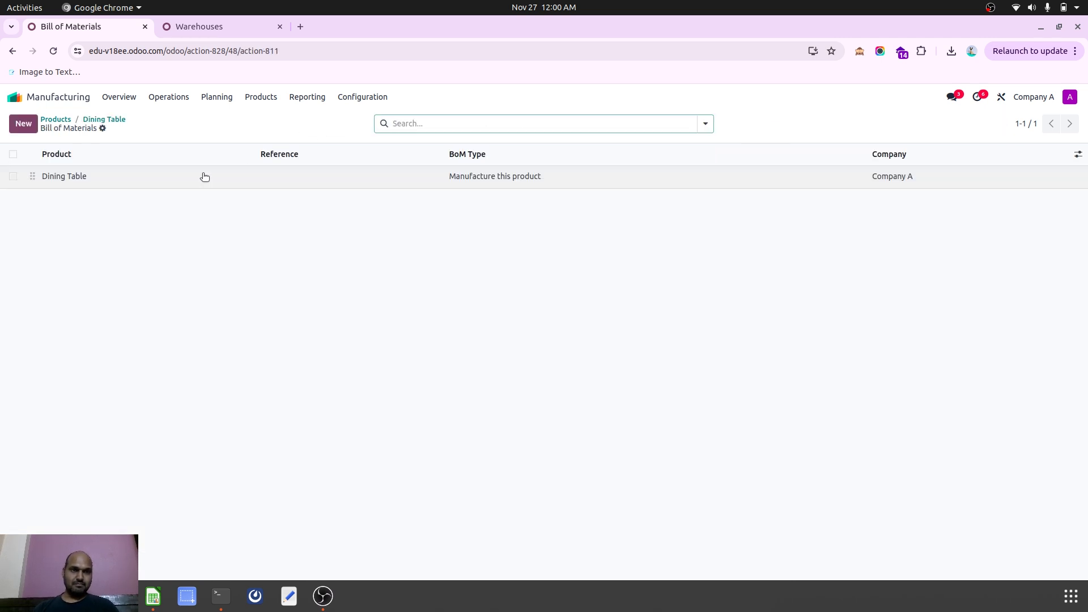
left_click(205, 177)
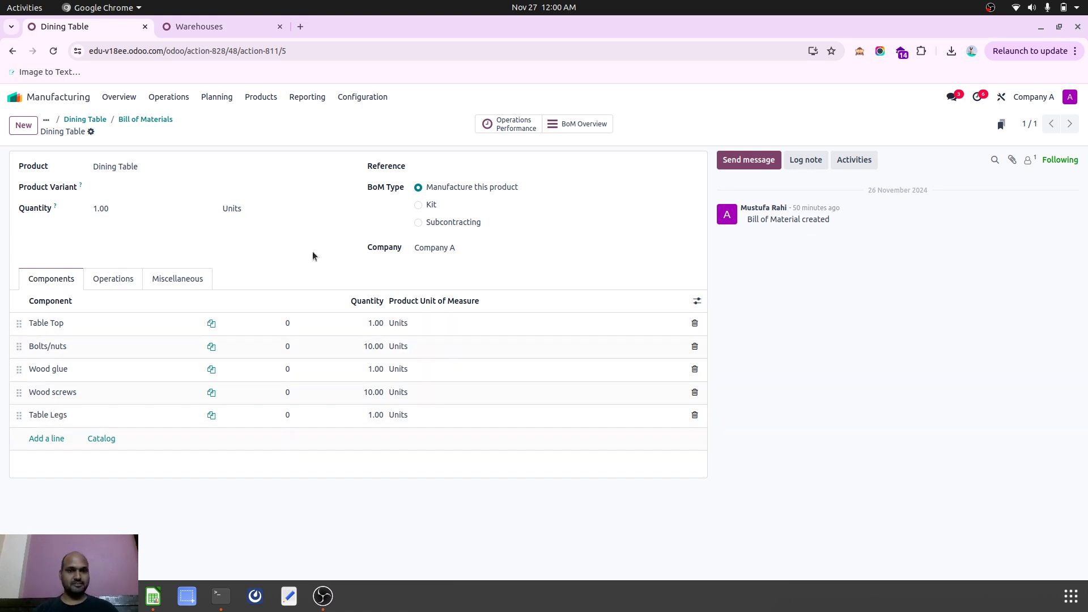
left_click(697, 301)
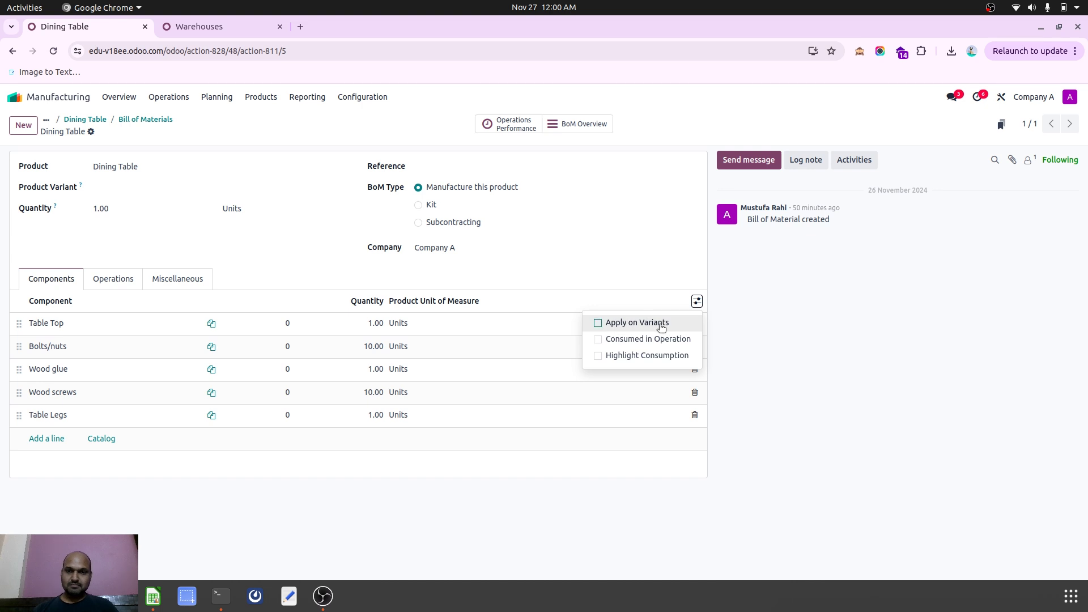
left_click(635, 272)
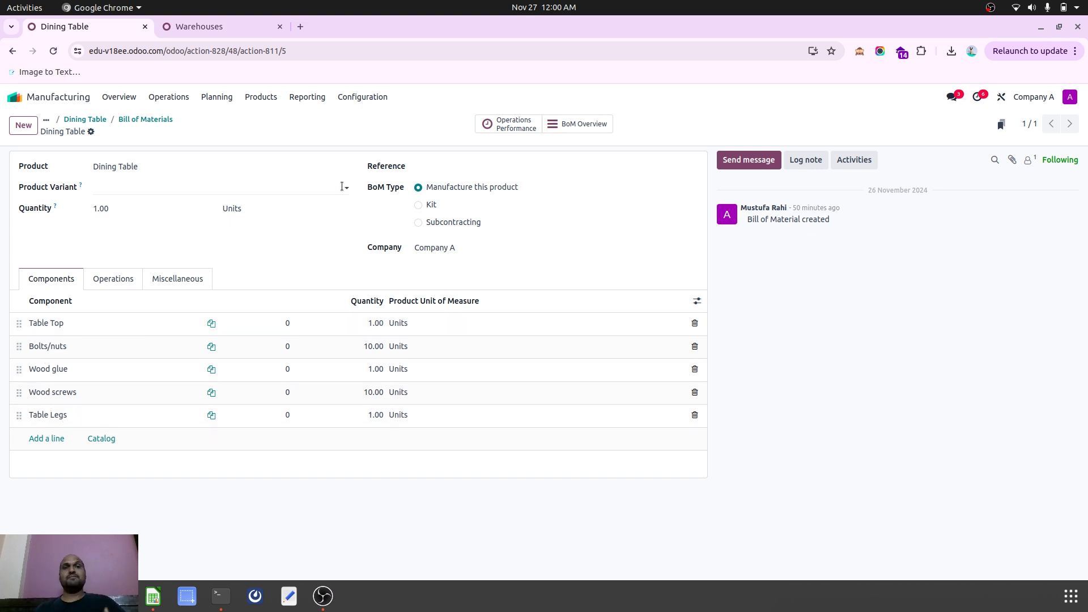
Step: Examine the shipment, manufacture and resupply settings of Warehouse1, Warehouse2 and Warehouse3 in turn
left_click(212, 31)
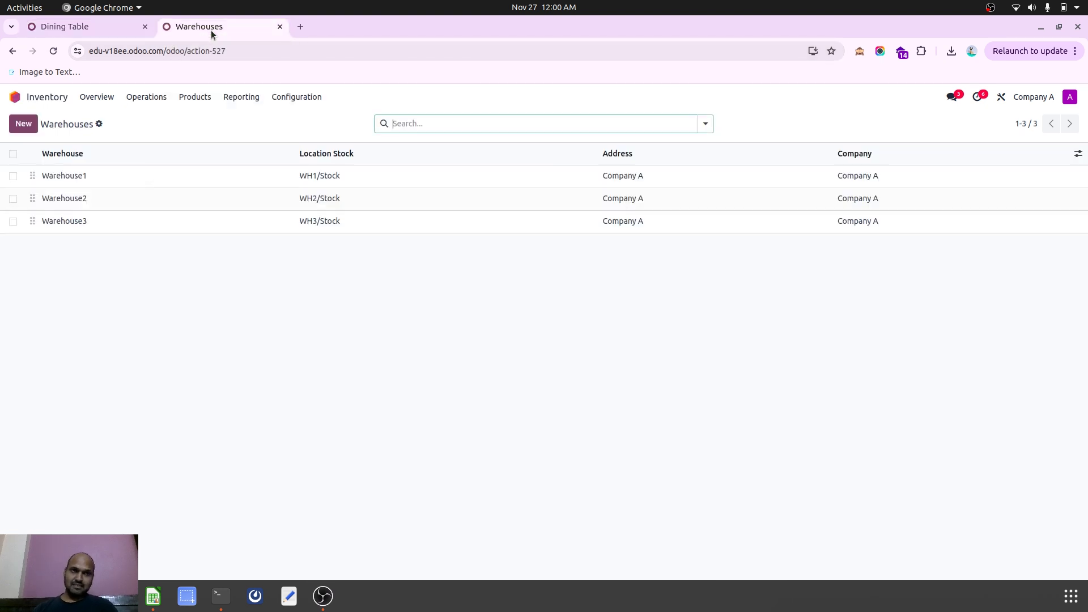
left_click(220, 178)
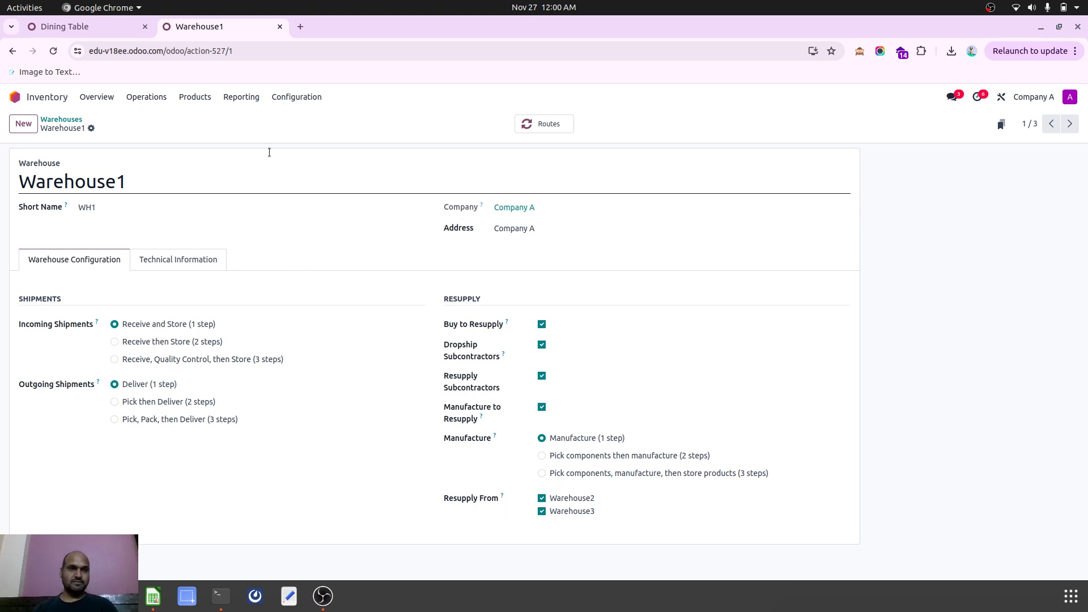
left_click(1069, 123)
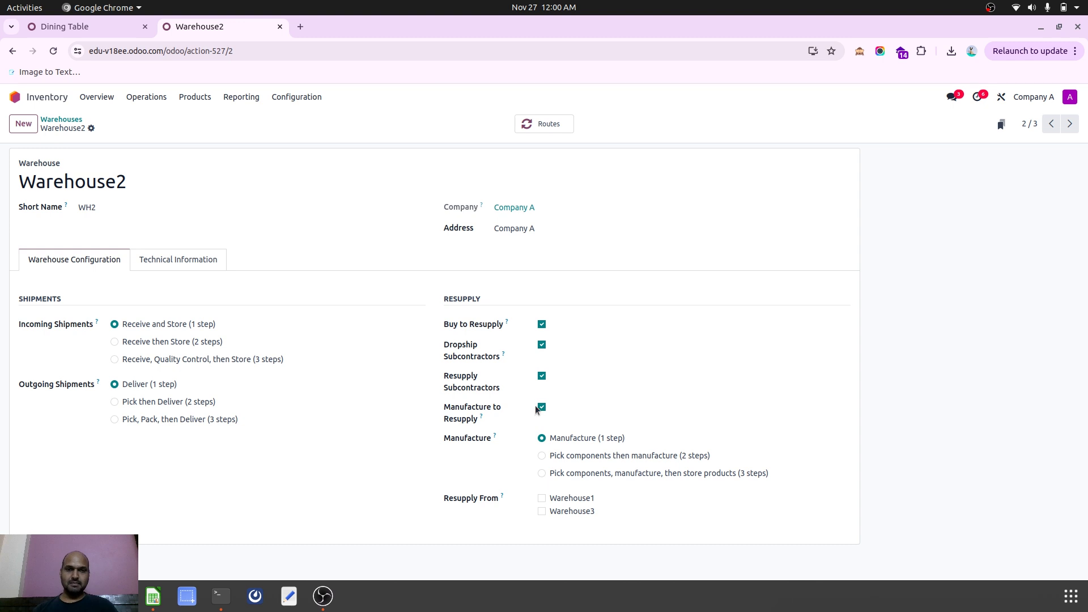
left_click(1069, 123)
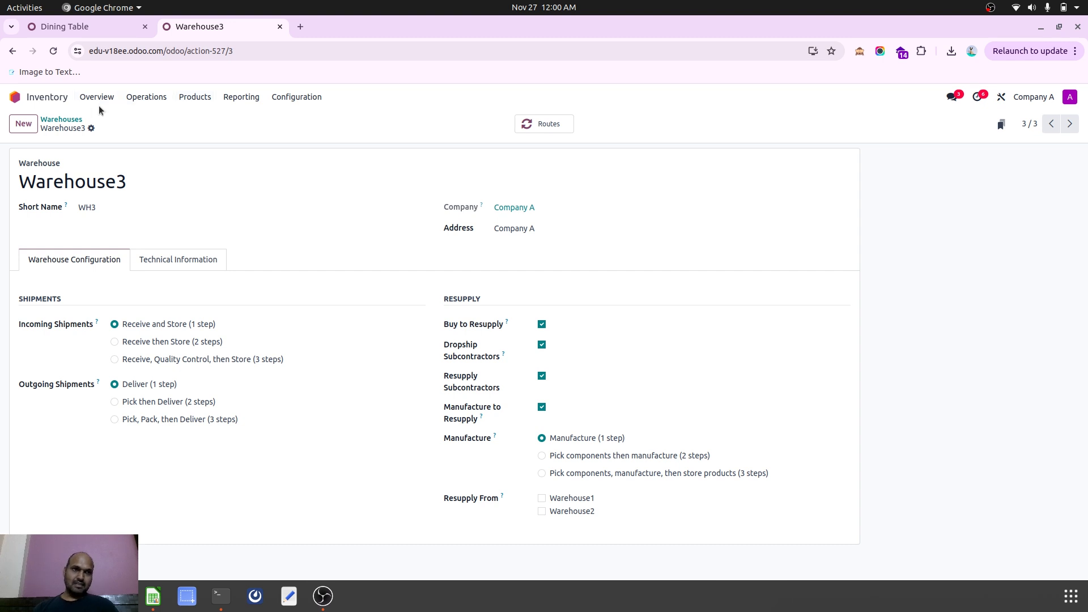
Step: Open the inventory products list and group it by Product Category
left_click(194, 97)
left_click(191, 118)
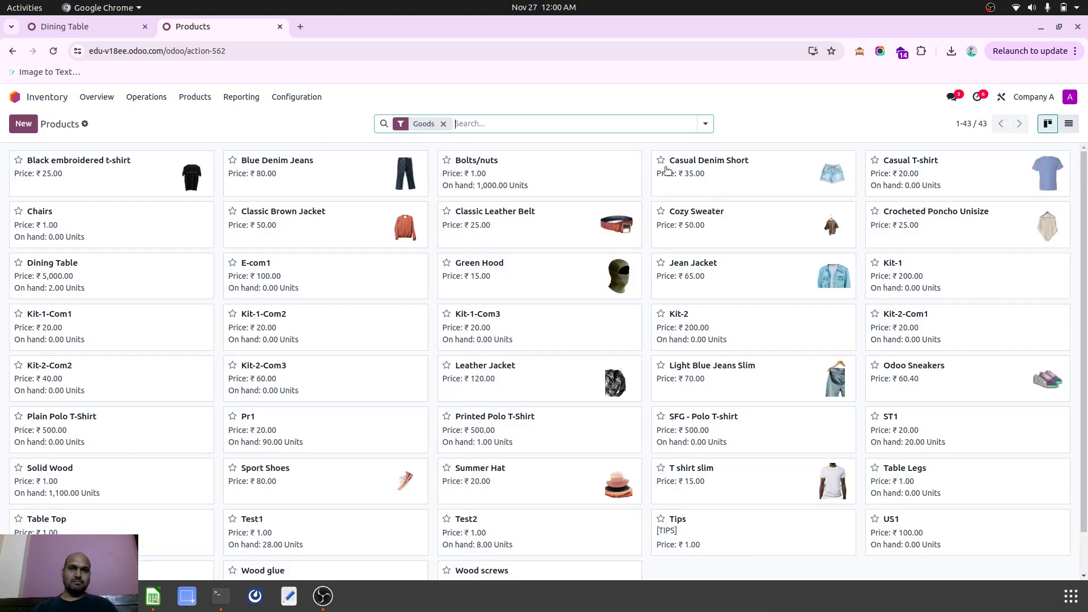
left_click(704, 123)
left_click(568, 187)
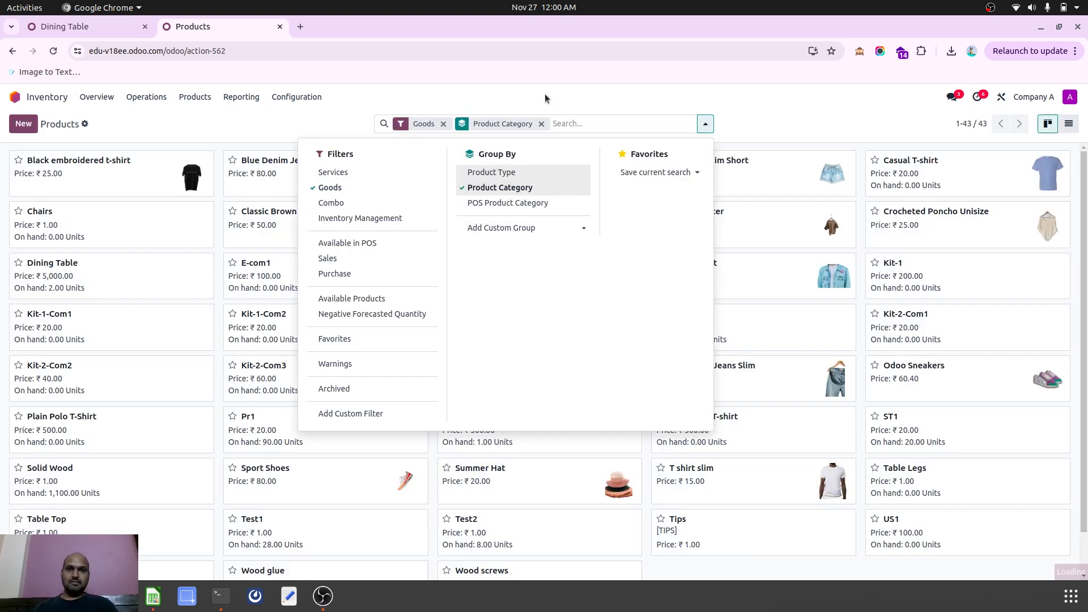
left_click(546, 97)
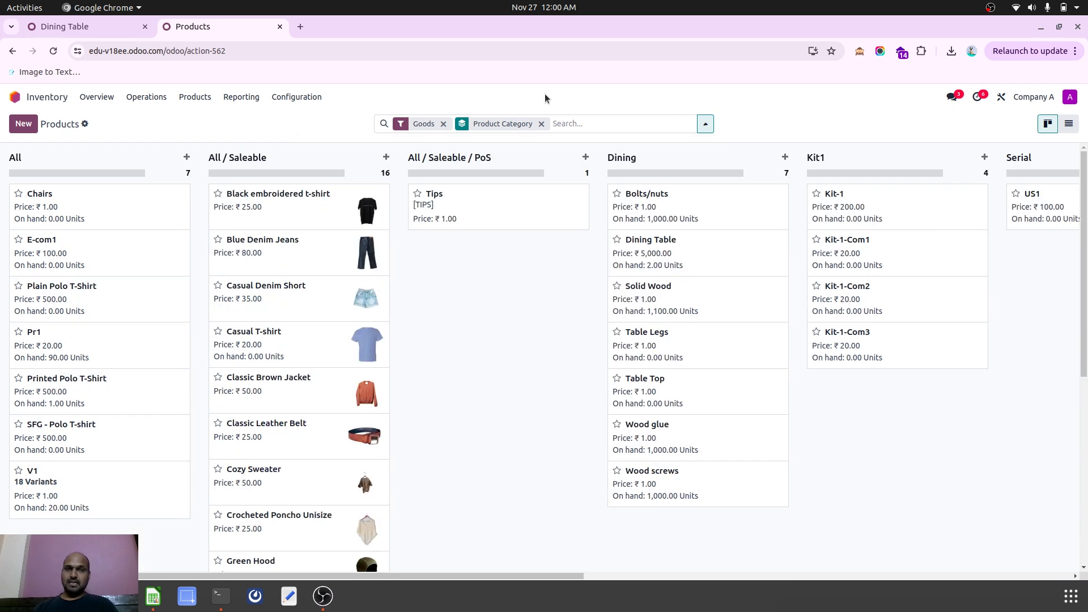
Step: Examine the inventory routes of the Dining Table and Table Legs products, and return to the grouped product list
left_click(657, 258)
left_click(304, 258)
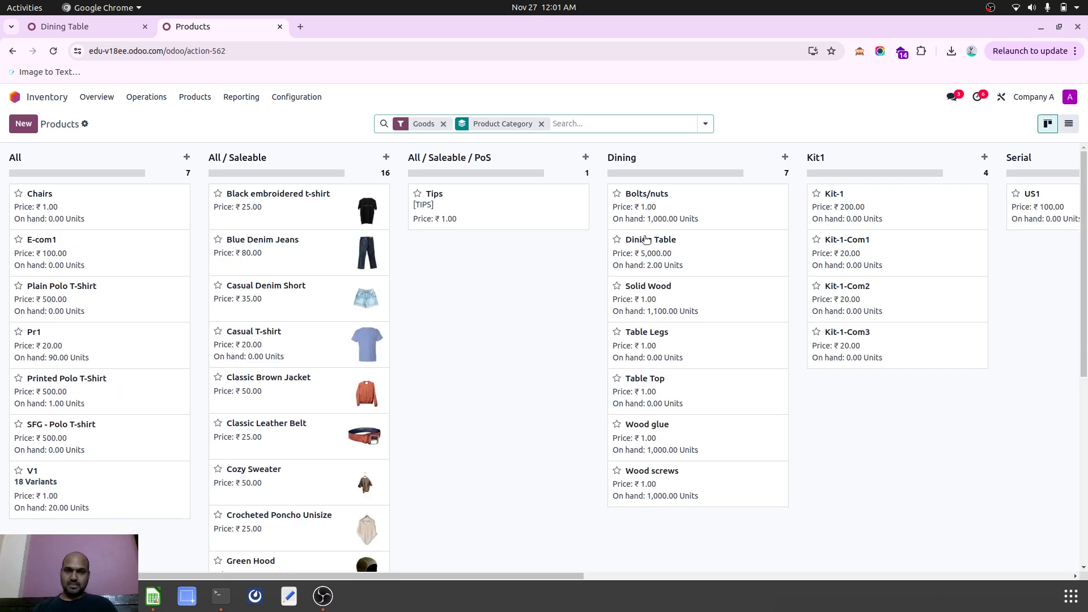
left_click(654, 336)
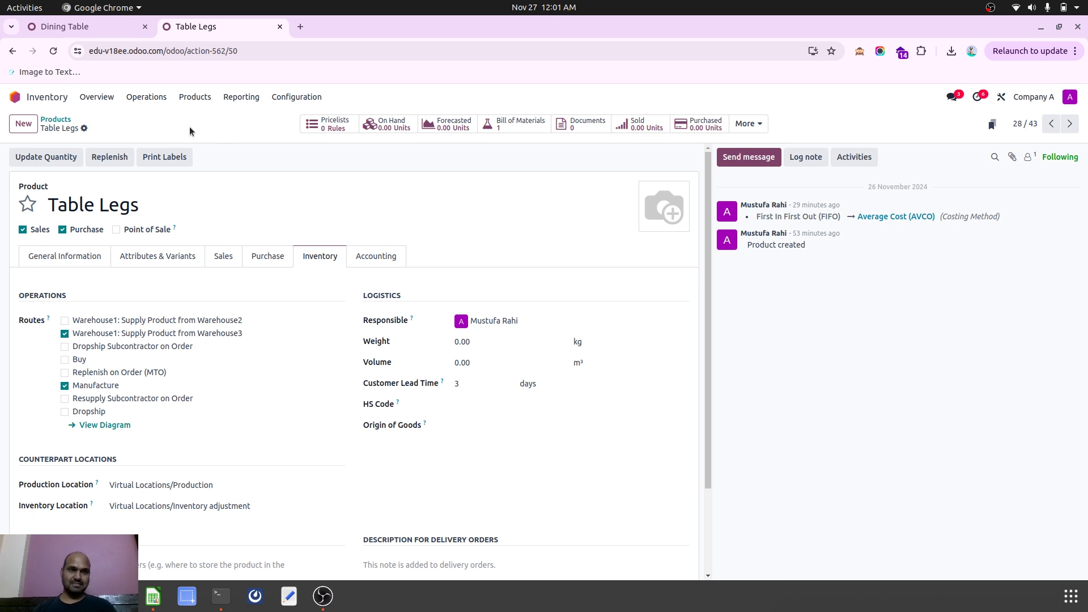
left_click(52, 121)
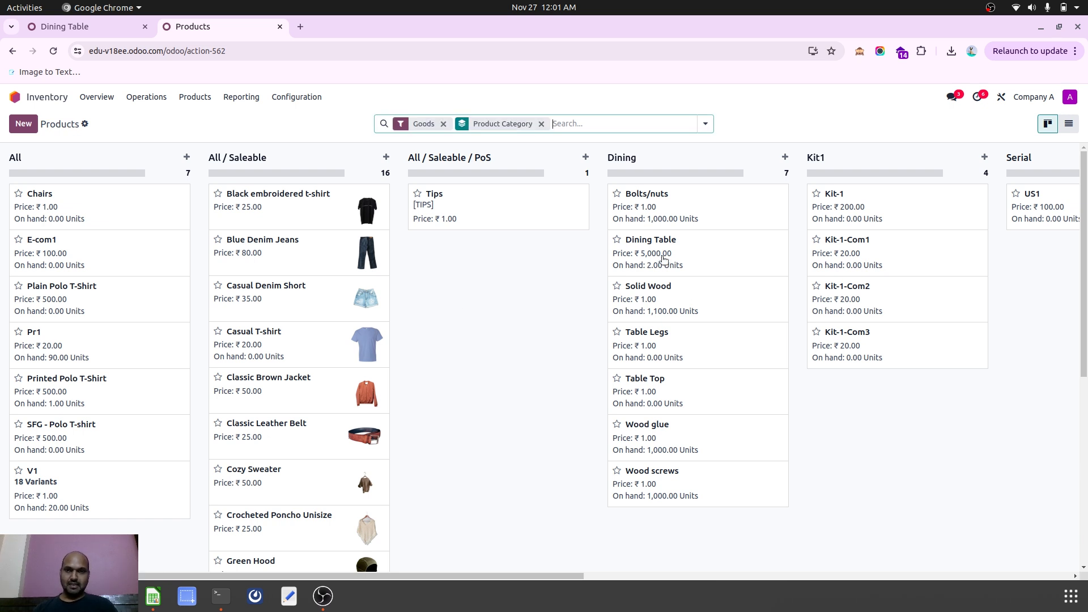
Step: Examine the Table Top product's inventory routes and the components in its bill of materials
left_click(638, 398)
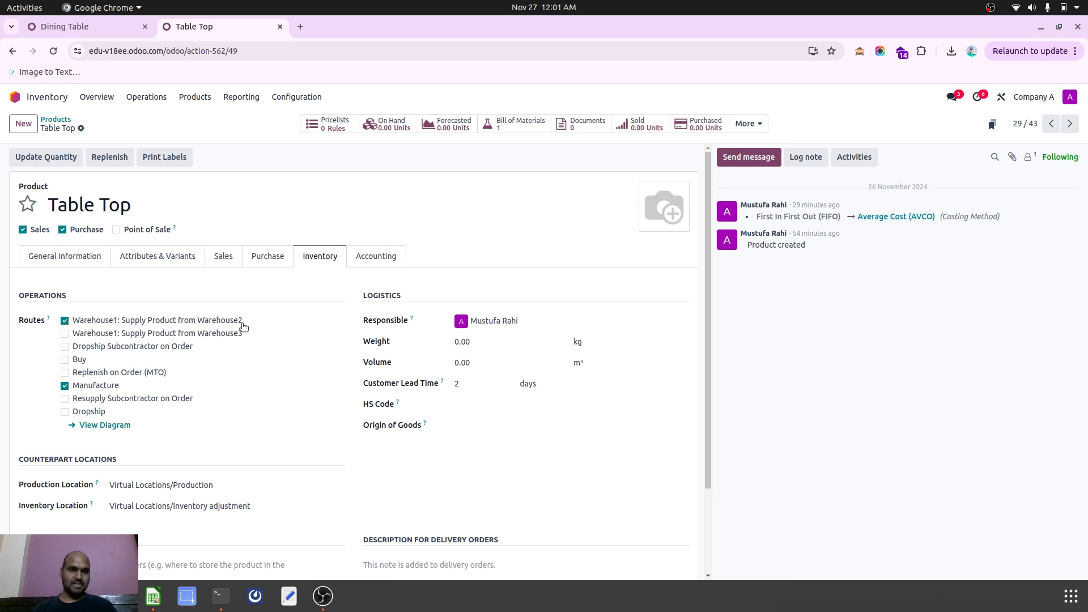
left_click(542, 126)
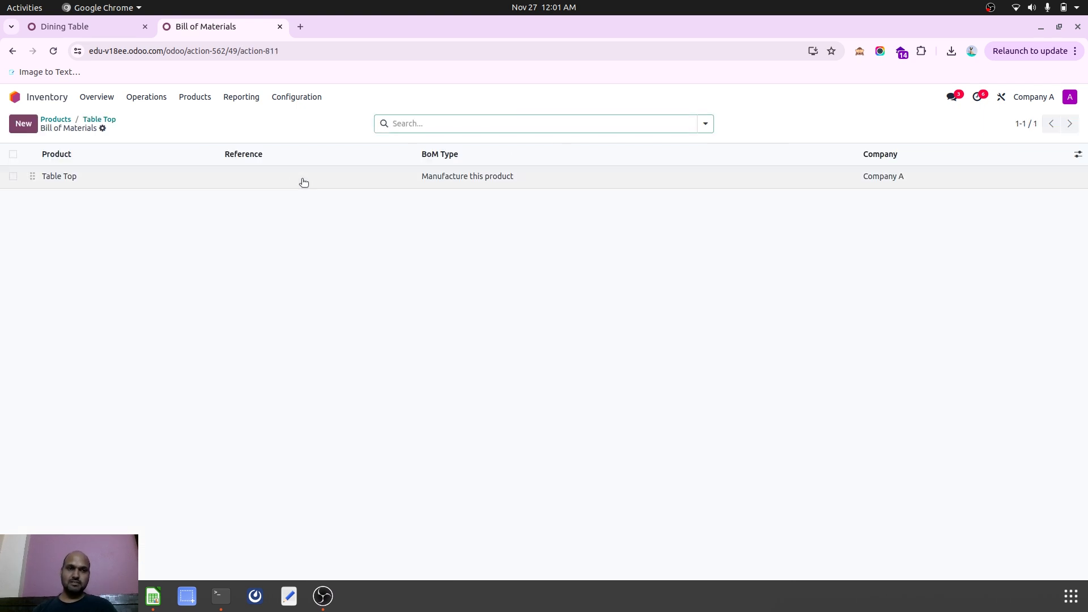
left_click(303, 181)
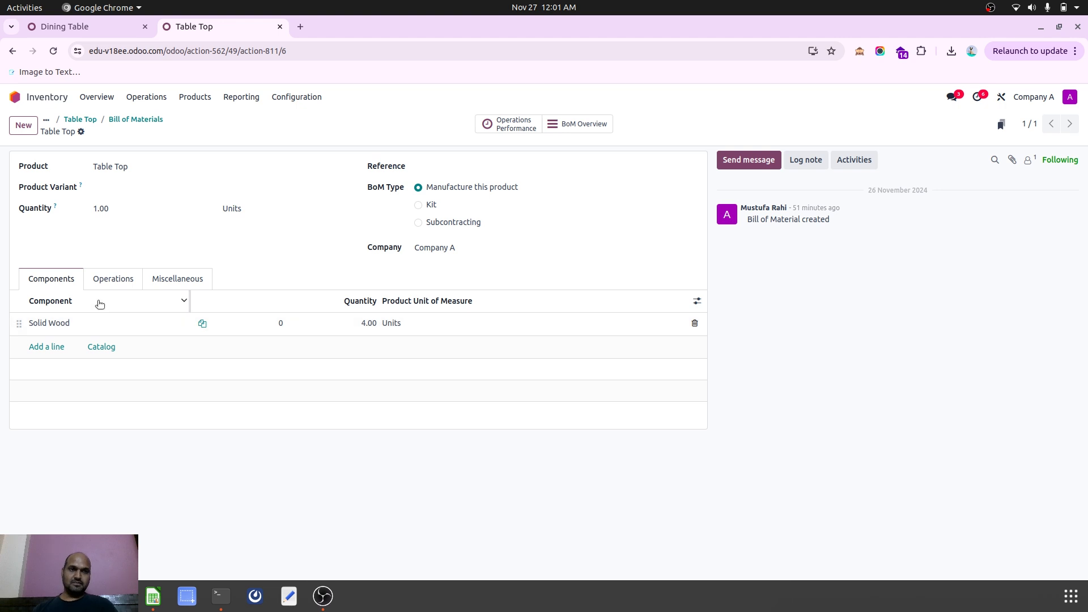
left_click(80, 119)
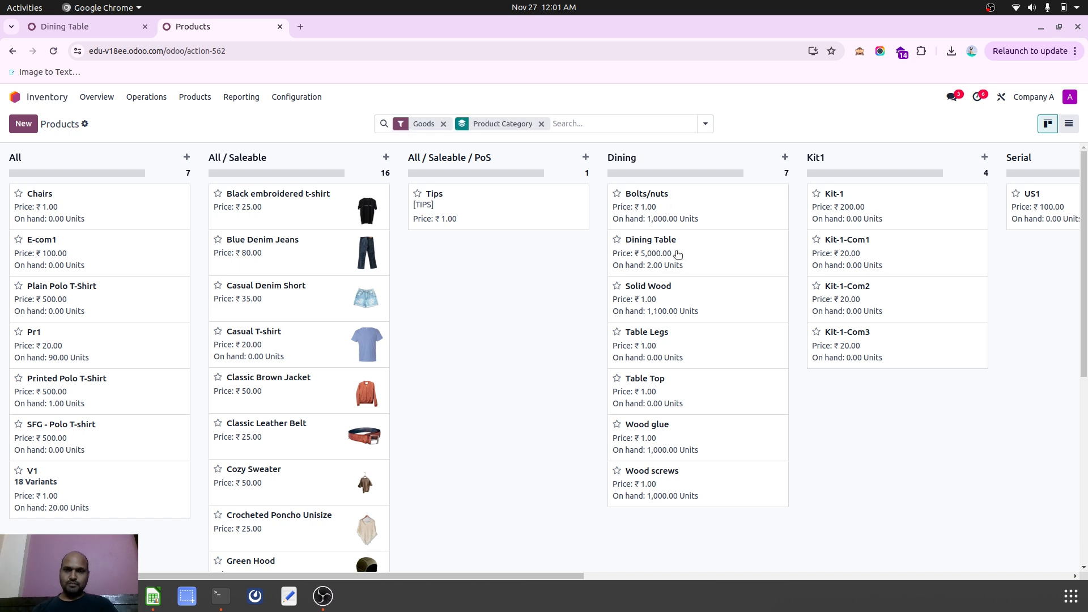
Step: Check the Dining Table product's routes and reordering rules entry, and return to the product list
left_click(675, 259)
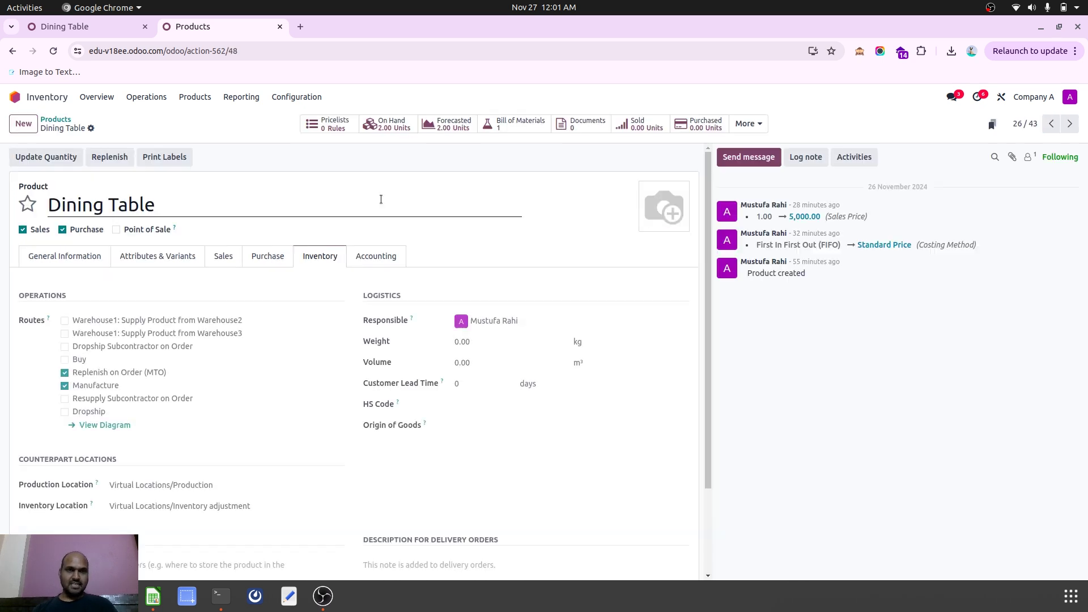
left_click(747, 124)
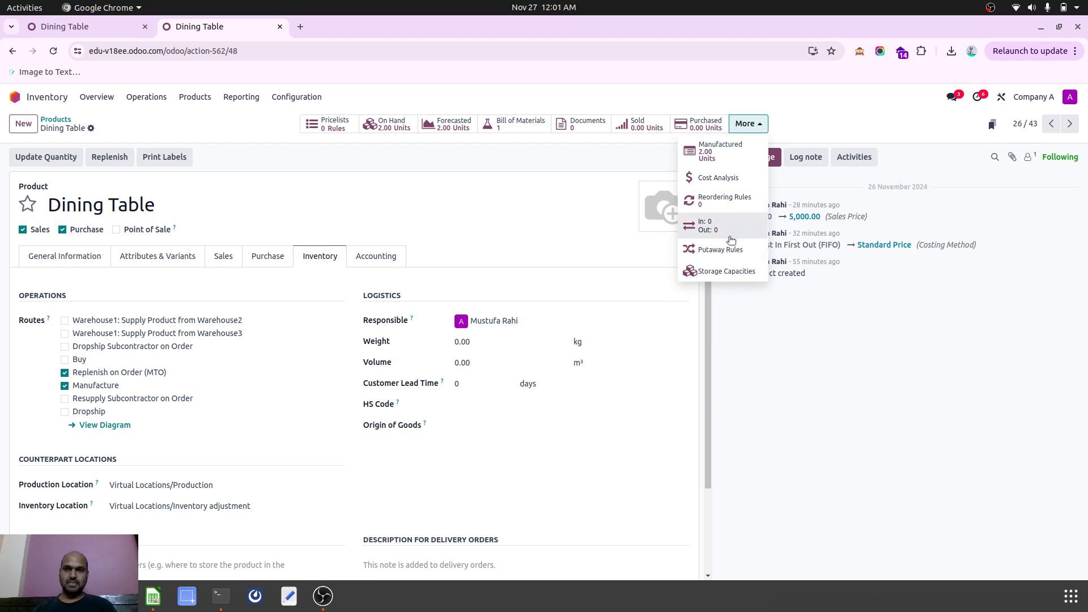
left_click(57, 119)
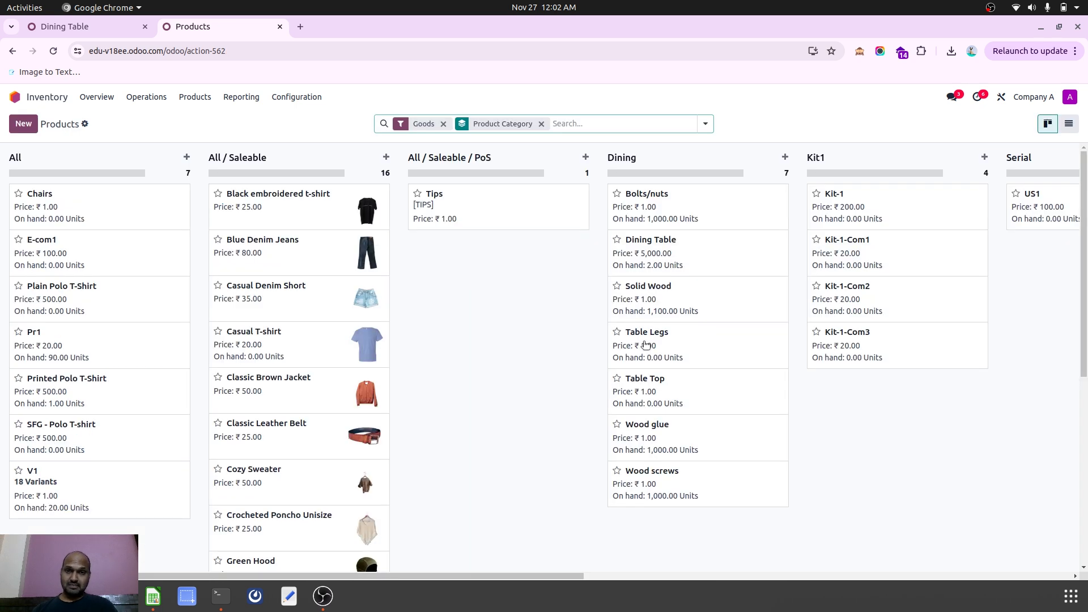
Step: Review the reordering rules of the Table Legs product, checking the location, route and trigger of each rule
left_click(643, 346)
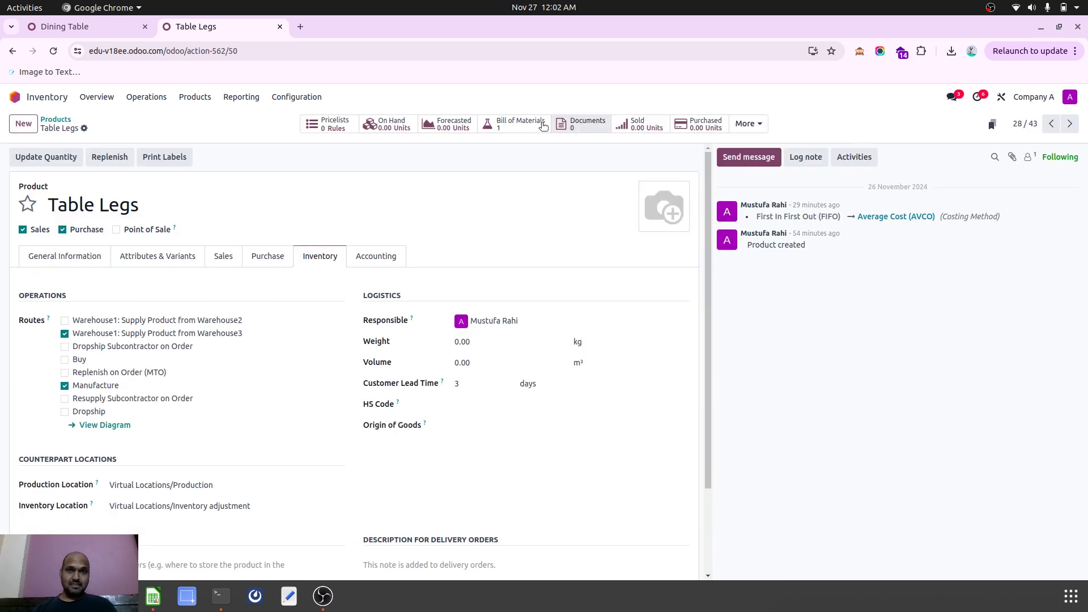
left_click(744, 125)
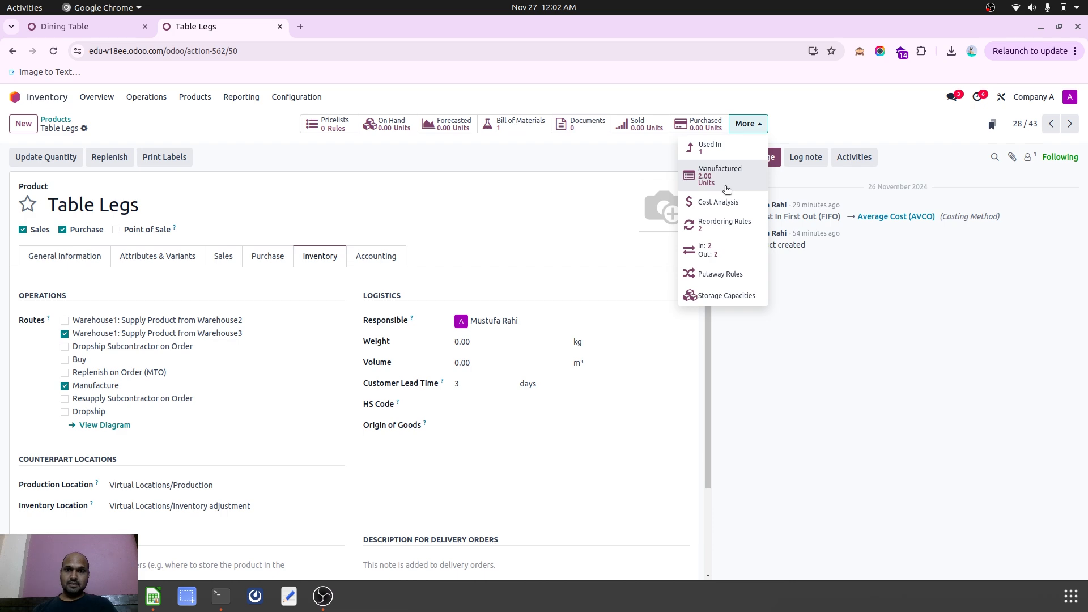
left_click(722, 224)
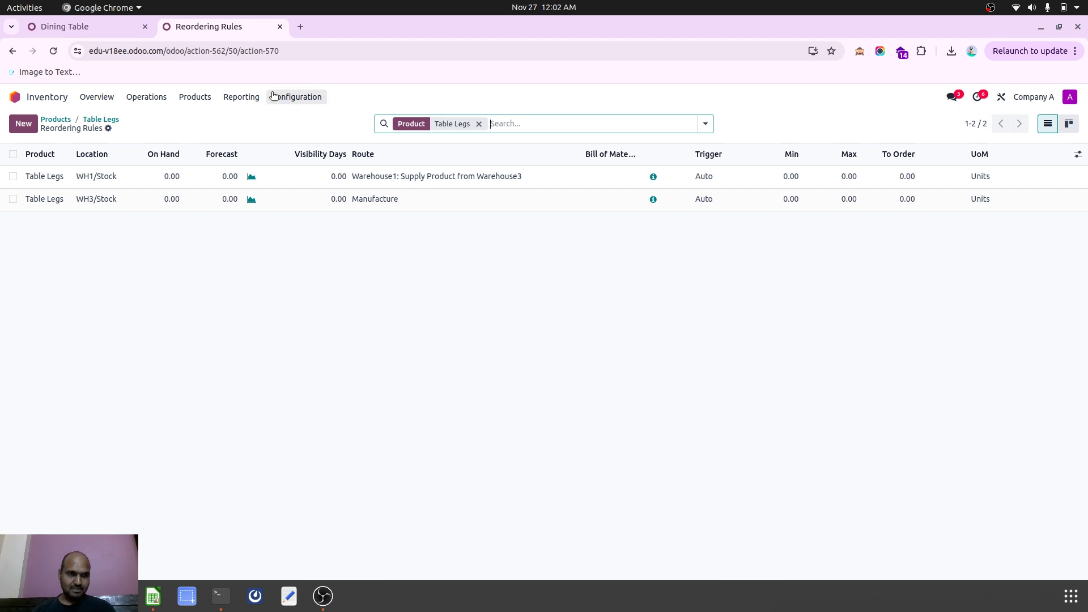
left_click(63, 119)
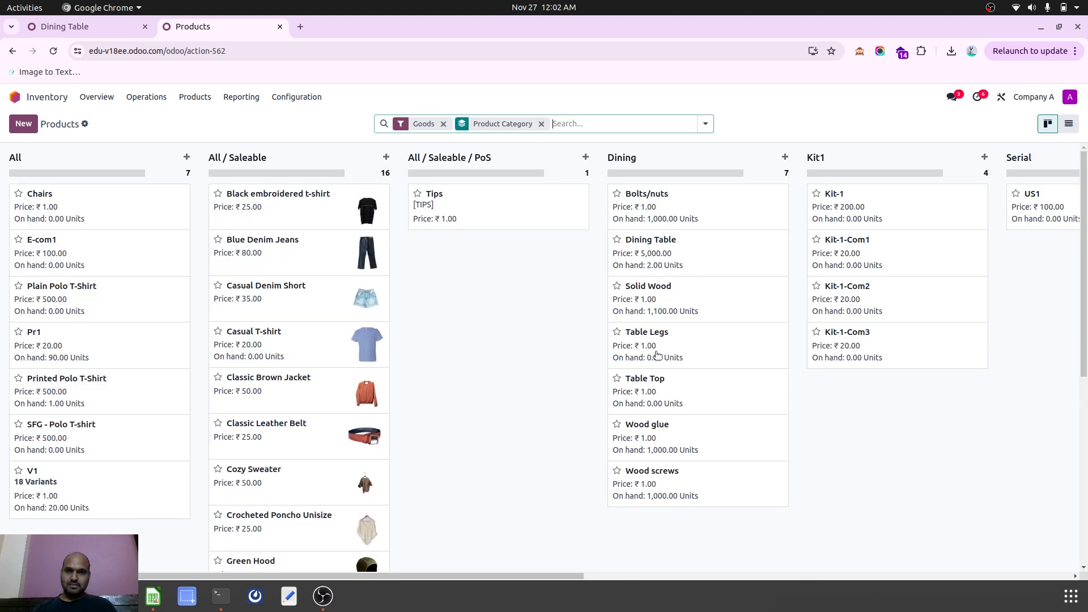
Step: Review the Table Top product's reordering rules, checking each rule's location, route and trigger, and return to the product list
left_click(668, 385)
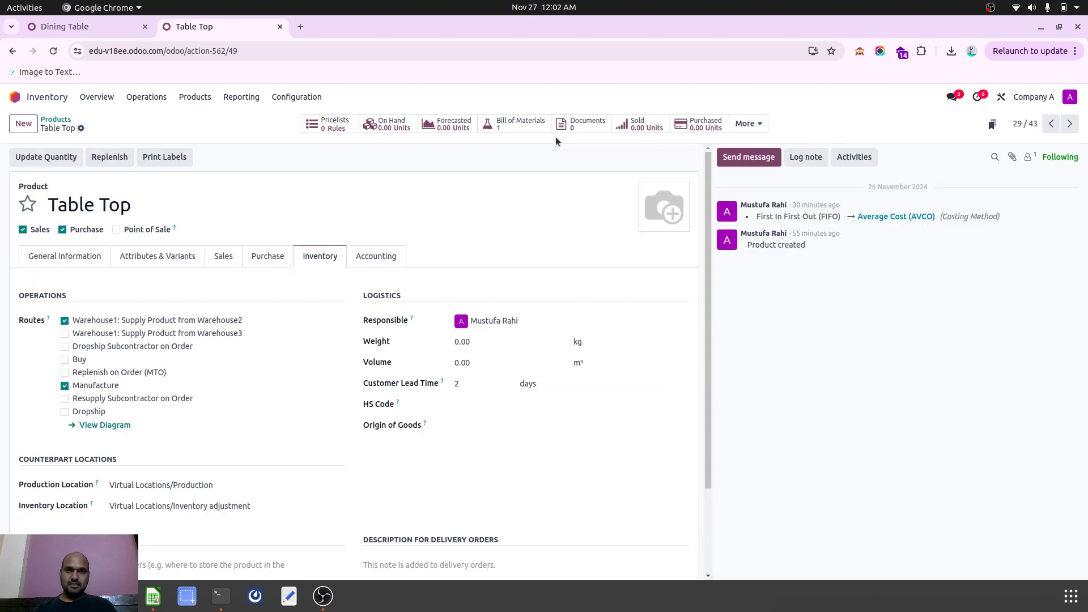
left_click(744, 125)
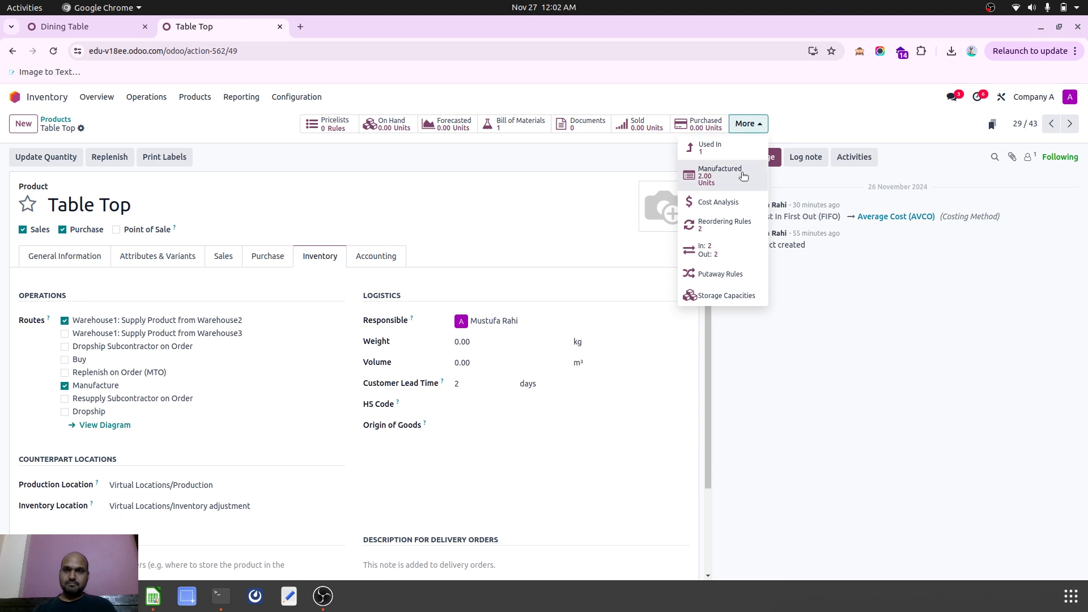
left_click(723, 224)
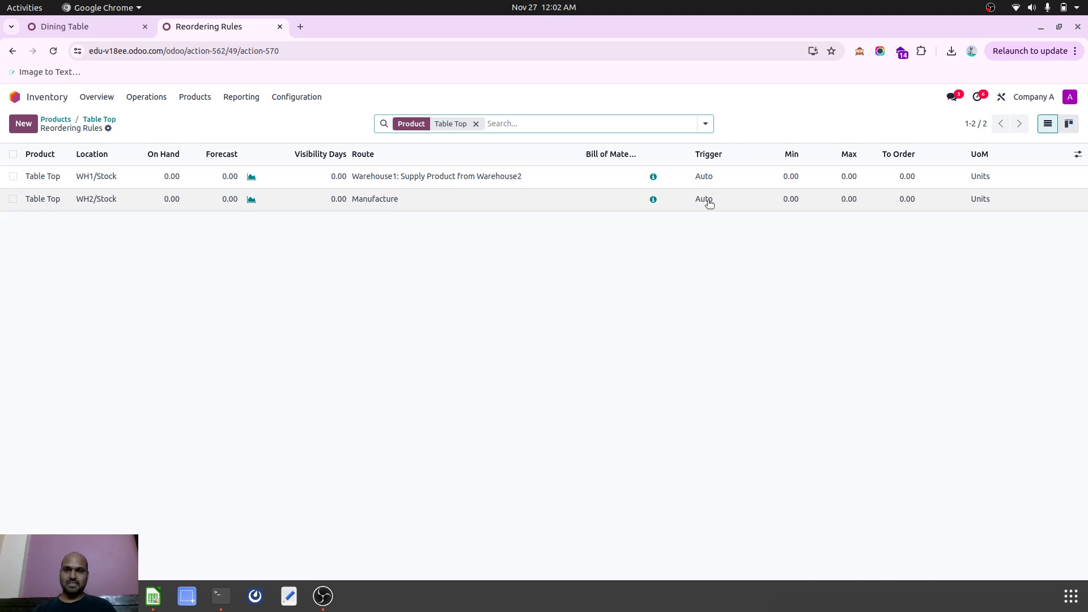
left_click(61, 119)
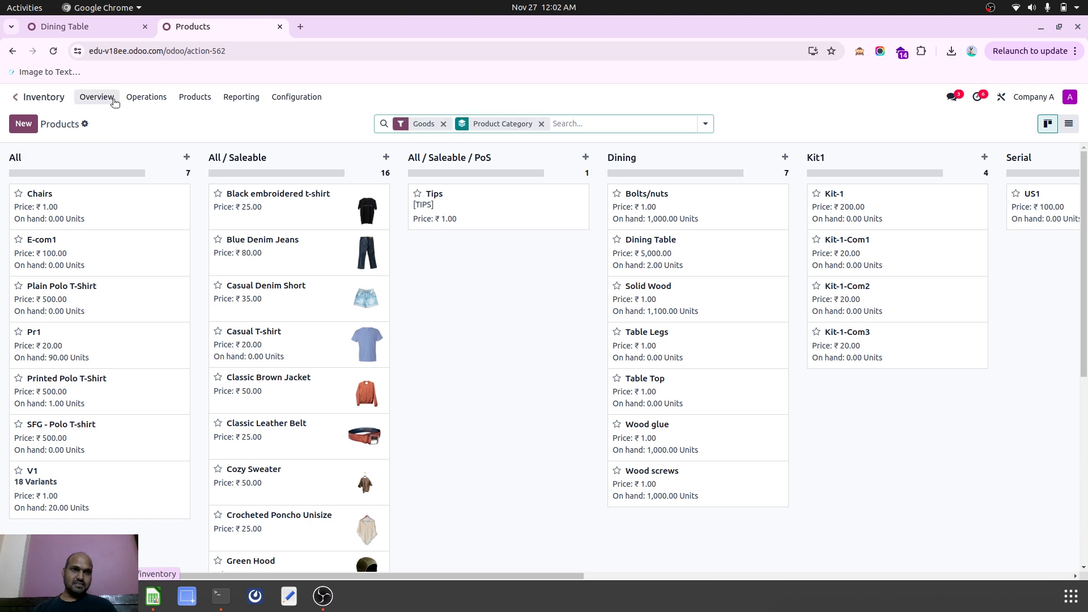
Step: Try to create a new quotation in the Sales app, and return to the home screen
left_click(41, 96)
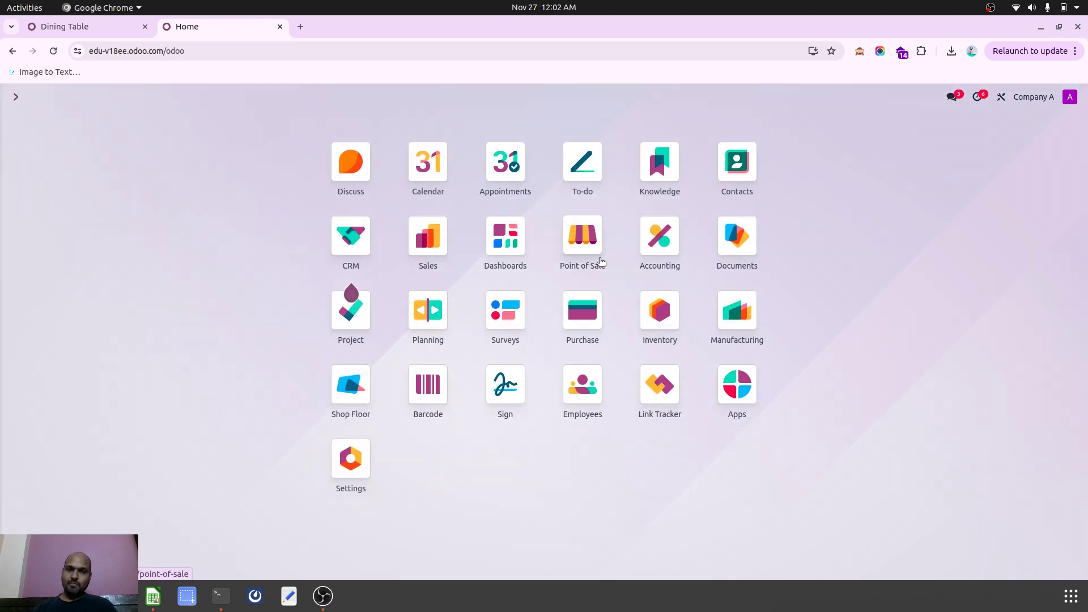
left_click(426, 249)
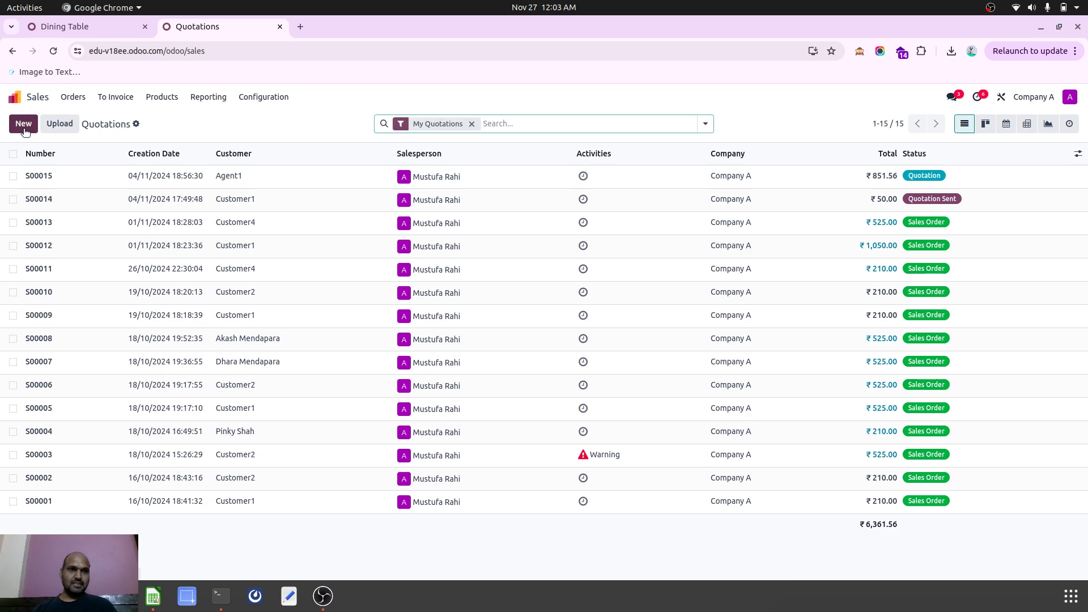
left_click(24, 130)
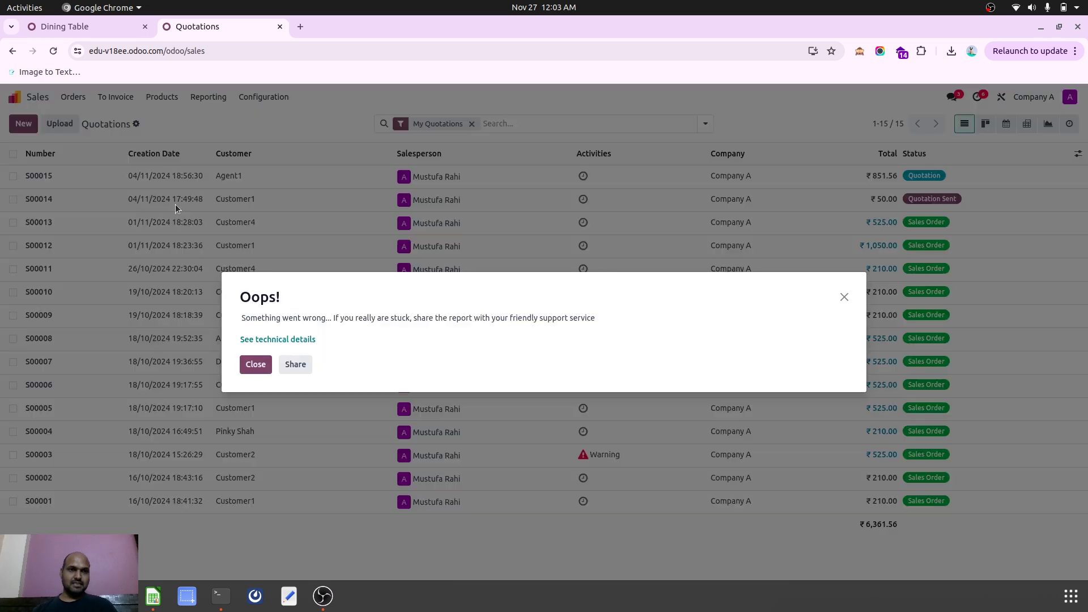
left_click(254, 364)
left_click(14, 96)
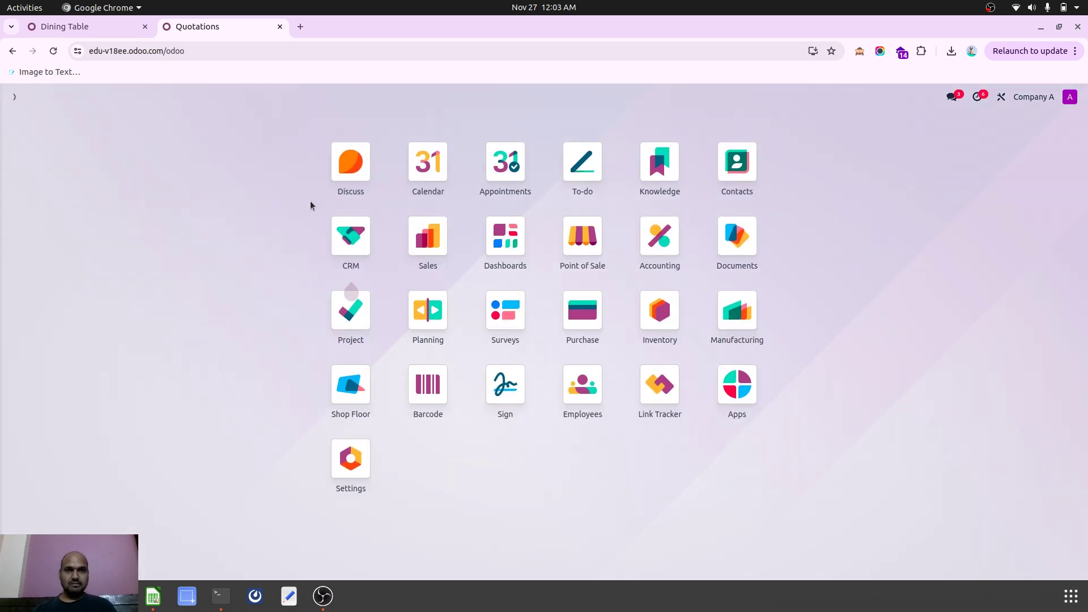
Step: Start a new manufacturing order in the Manufacturing app
left_click(737, 310)
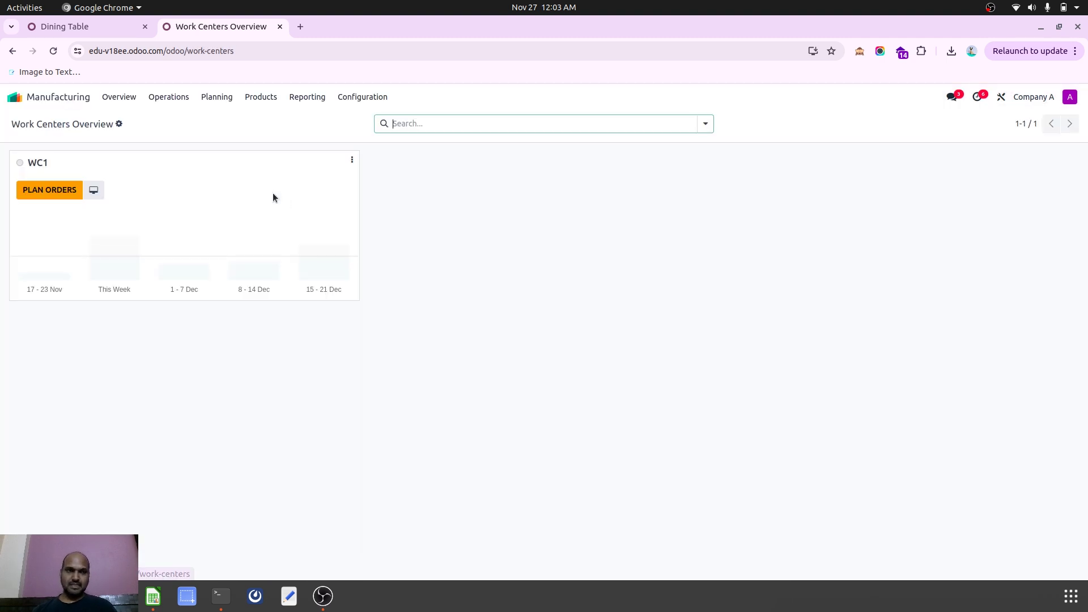
left_click(168, 96)
left_click(174, 116)
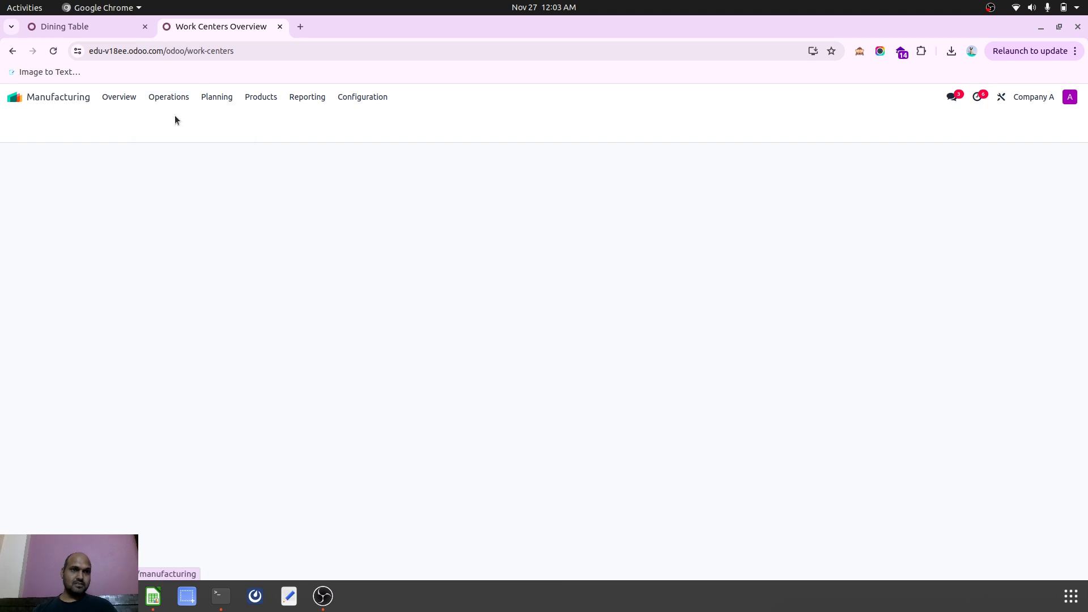
left_click(23, 123)
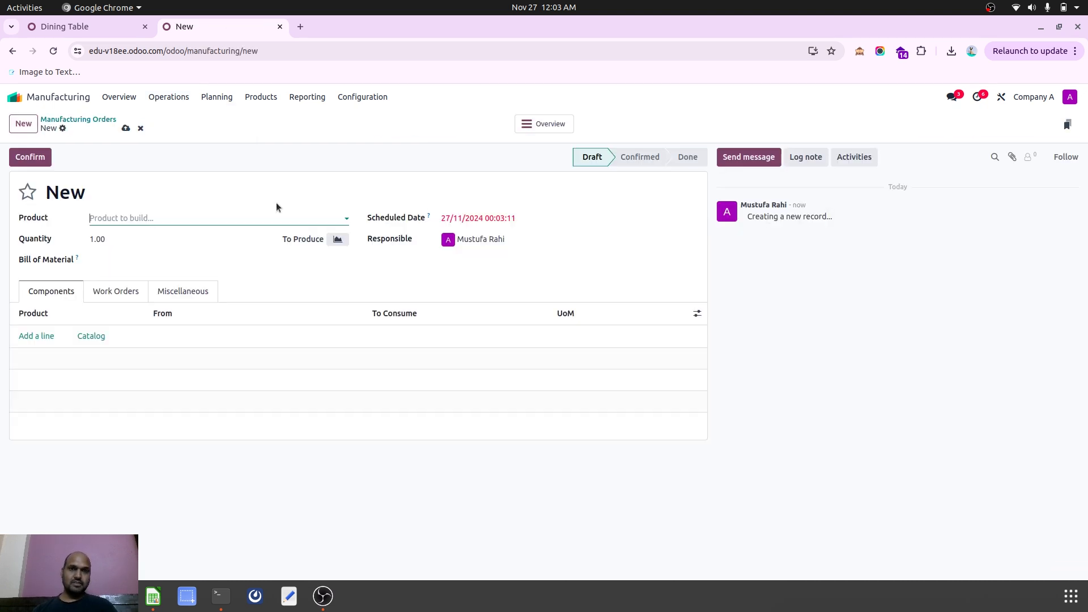
Step: Set Dining Table as the product to build, with a quantity of 2
left_click(213, 223)
type("d")
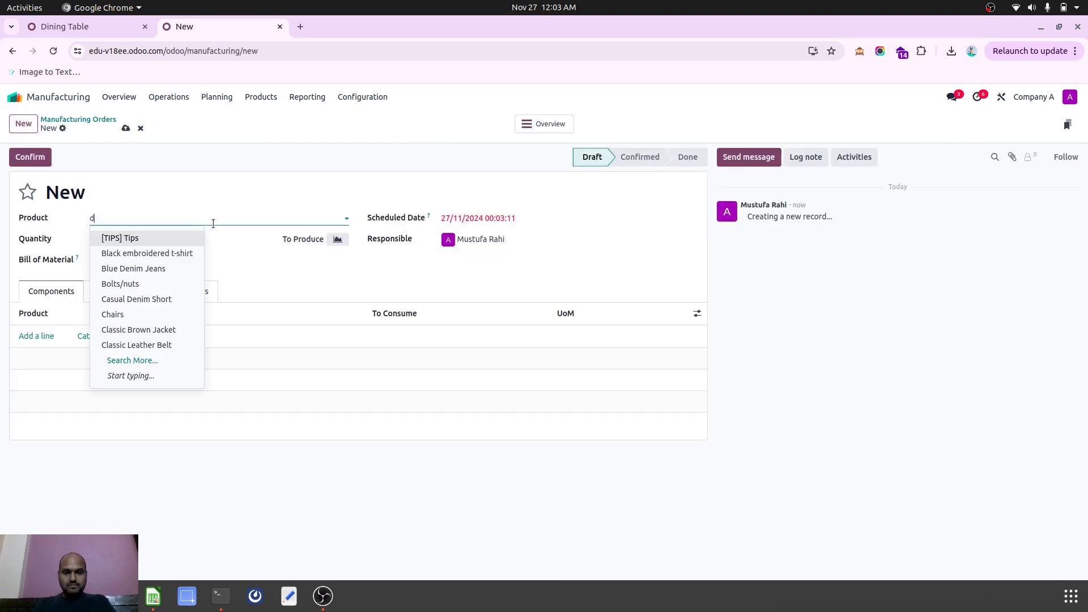
type("ini")
left_click(140, 240)
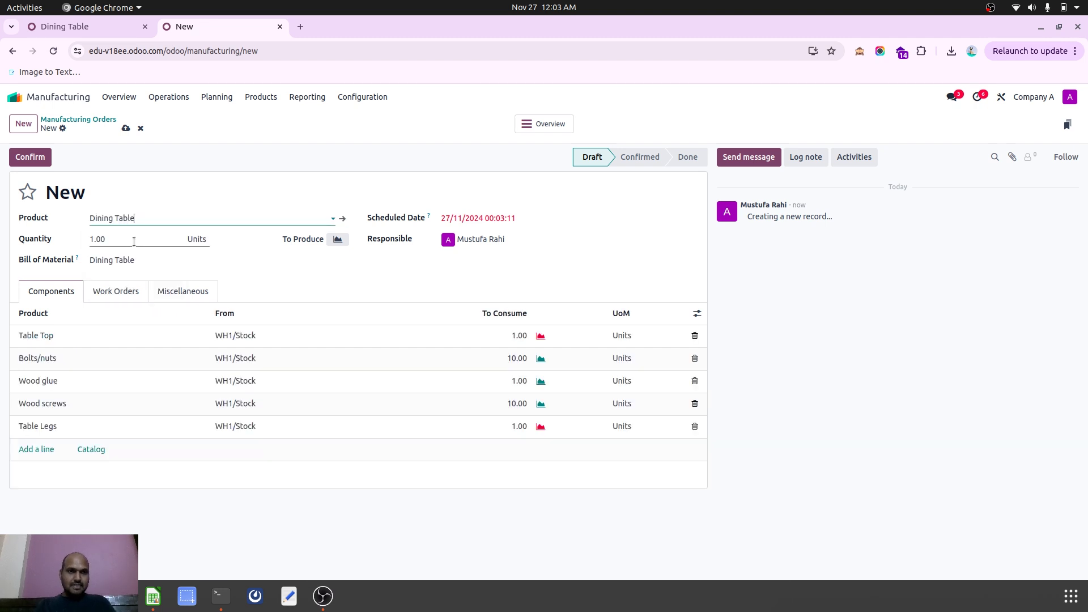
left_click(134, 242)
type("2")
left_click(219, 199)
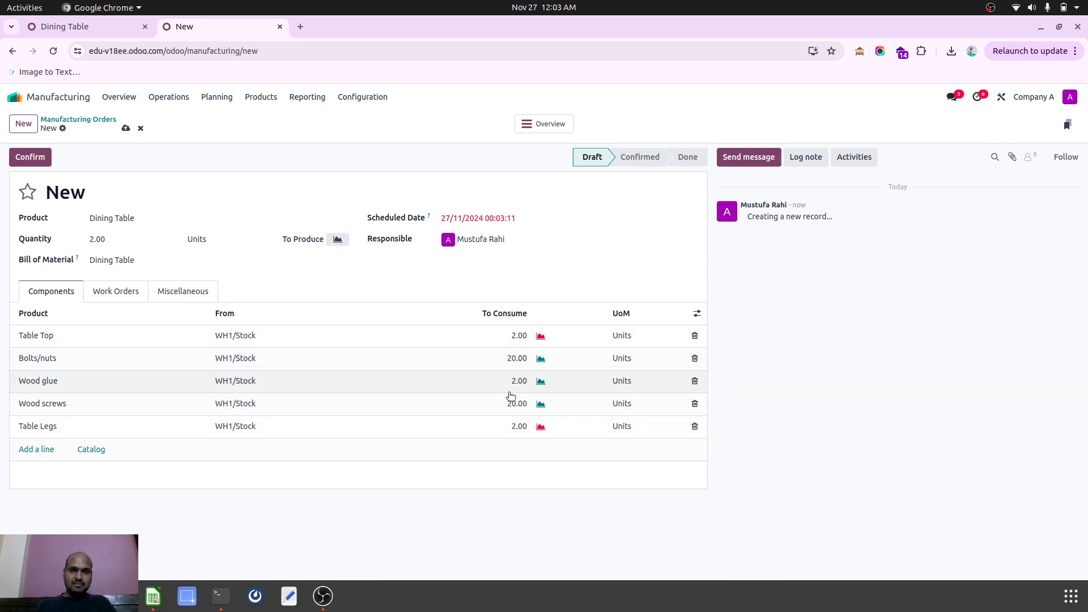
Step: Examine the draft order's overview, expanding the Table Top and Table Legs lines to see how they are replenished
left_click(545, 124)
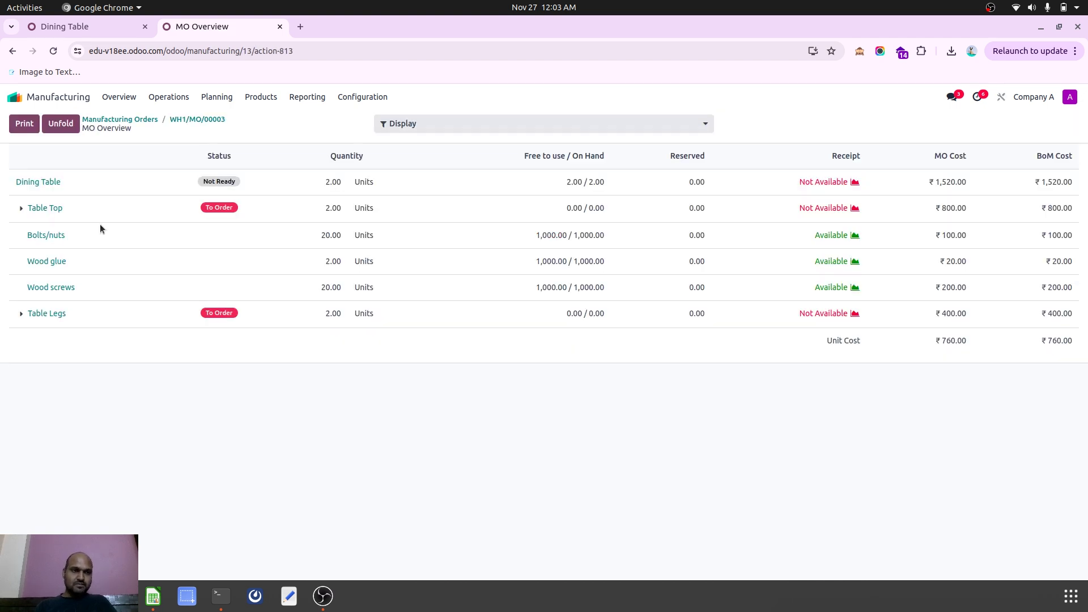
left_click(21, 208)
left_click(21, 340)
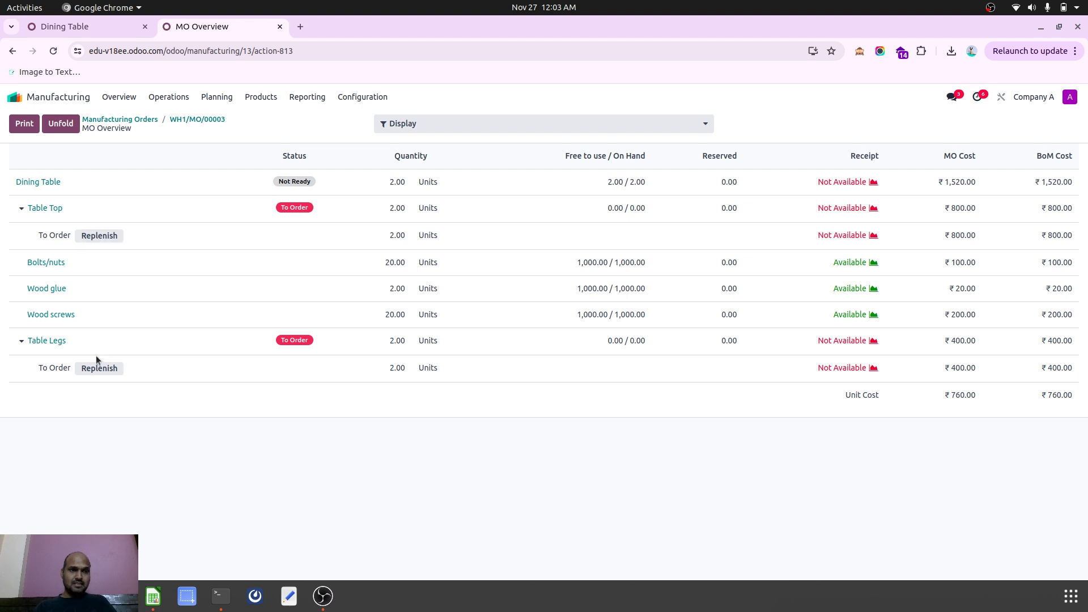
Step: Confirm the Dining Table manufacturing order and reopen its overview to check component availability
left_click(195, 119)
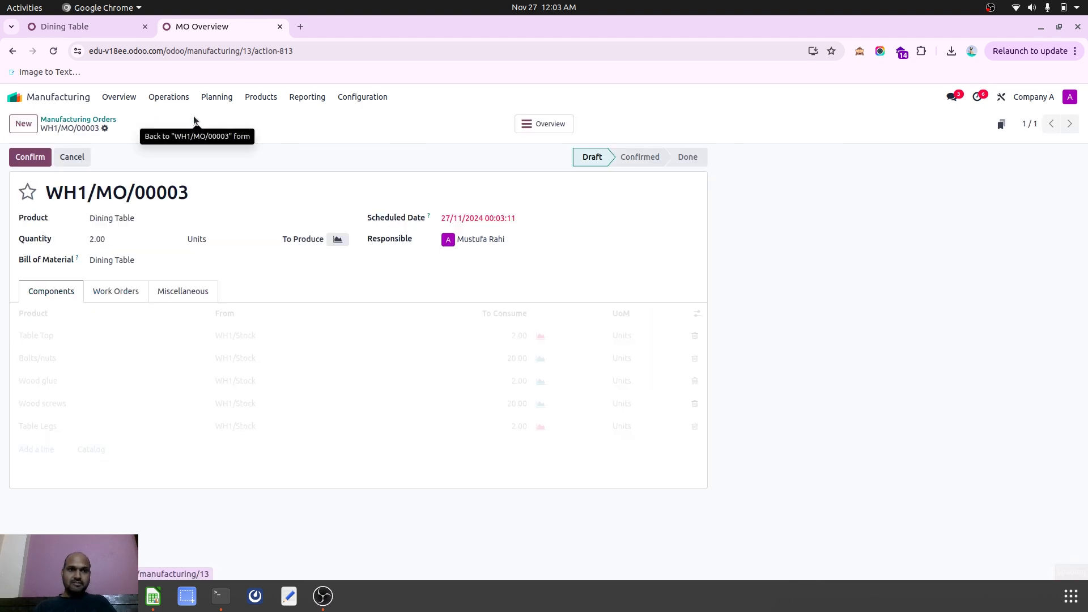
left_click(36, 155)
left_click(510, 124)
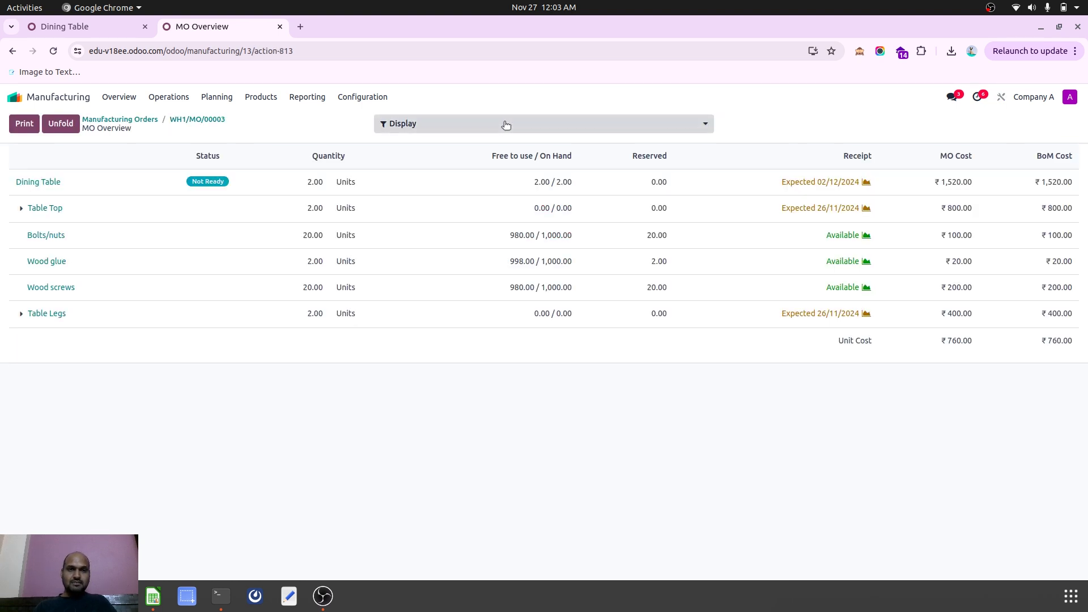
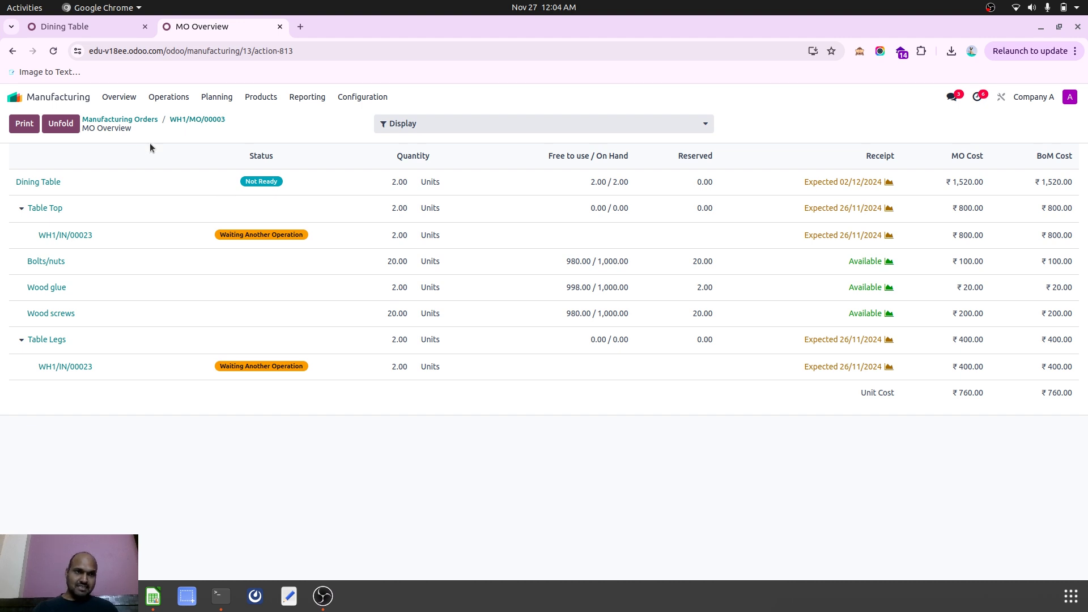
Step: Switch to the Inventory app's overview of warehouse operations
left_click(166, 98)
mouse_move(213, 99)
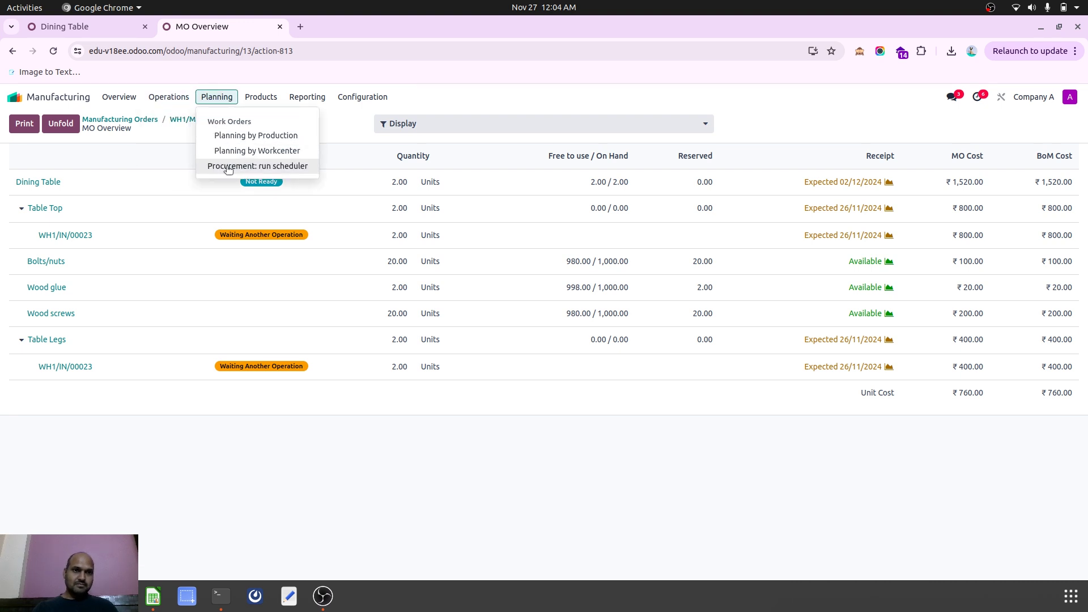
left_click(15, 98)
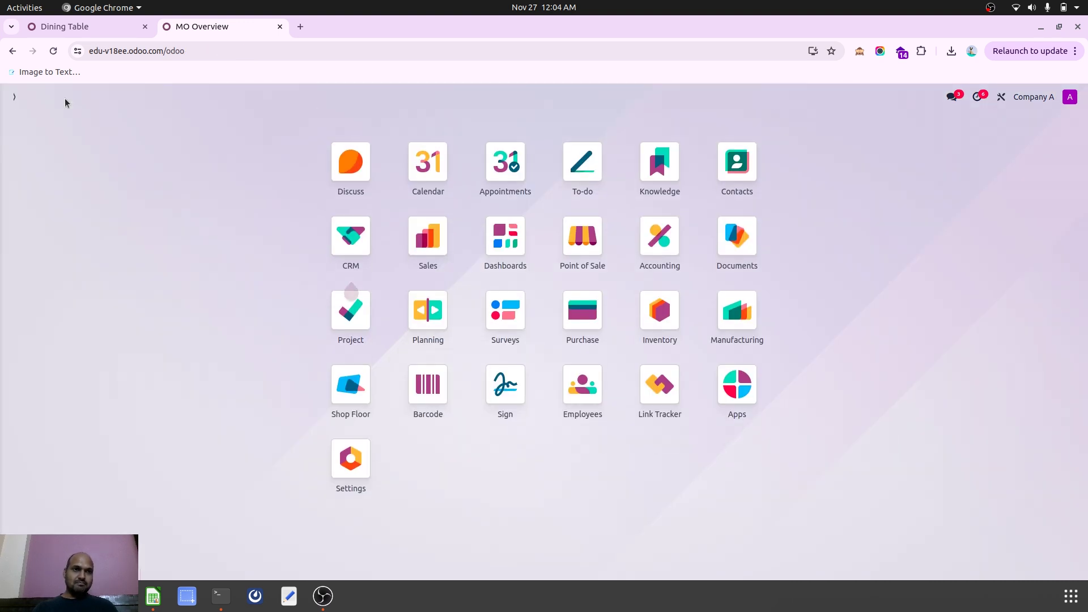
left_click(653, 322)
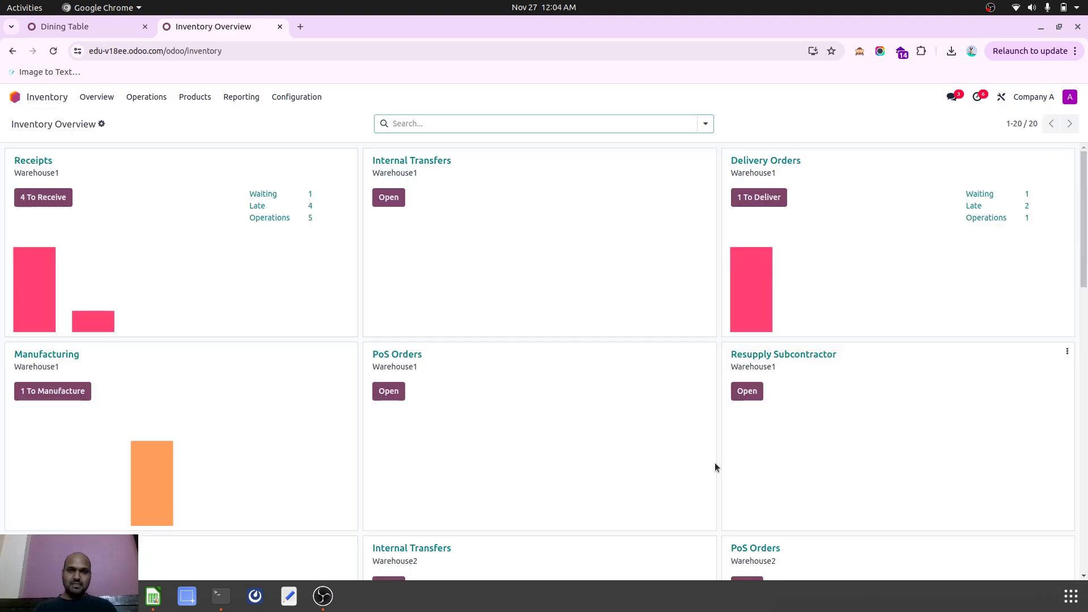
Step: Examine the waiting Warehouse3 delivery order, checking its product, demand and source document, and return to the inventory overview
scroll(711, 463, "down", 3)
scroll(735, 466, "down", 1)
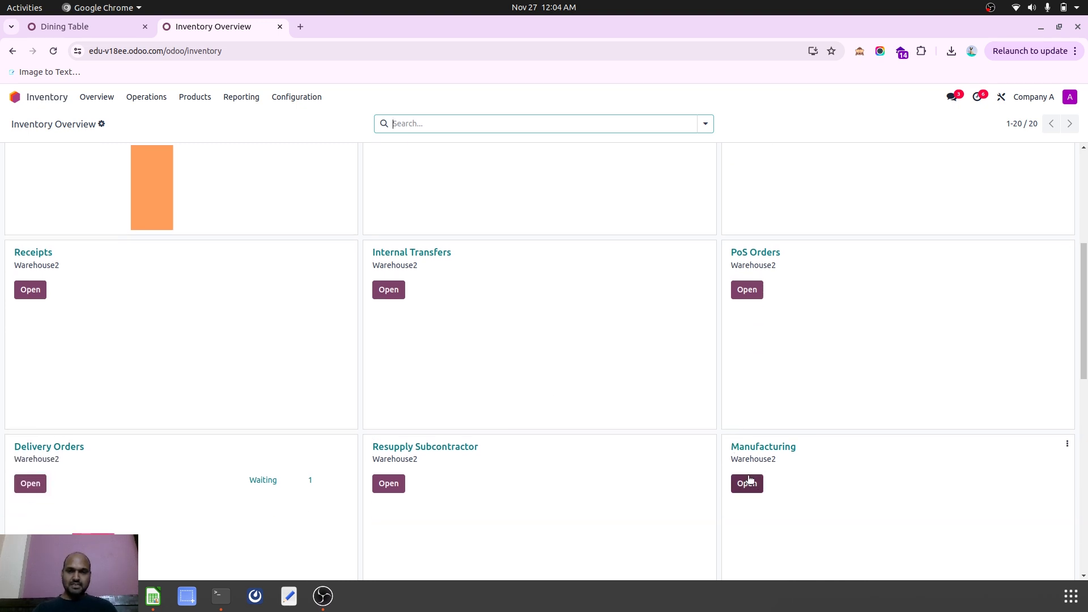
scroll(749, 484, "down", 4)
scroll(748, 478, "down", 2)
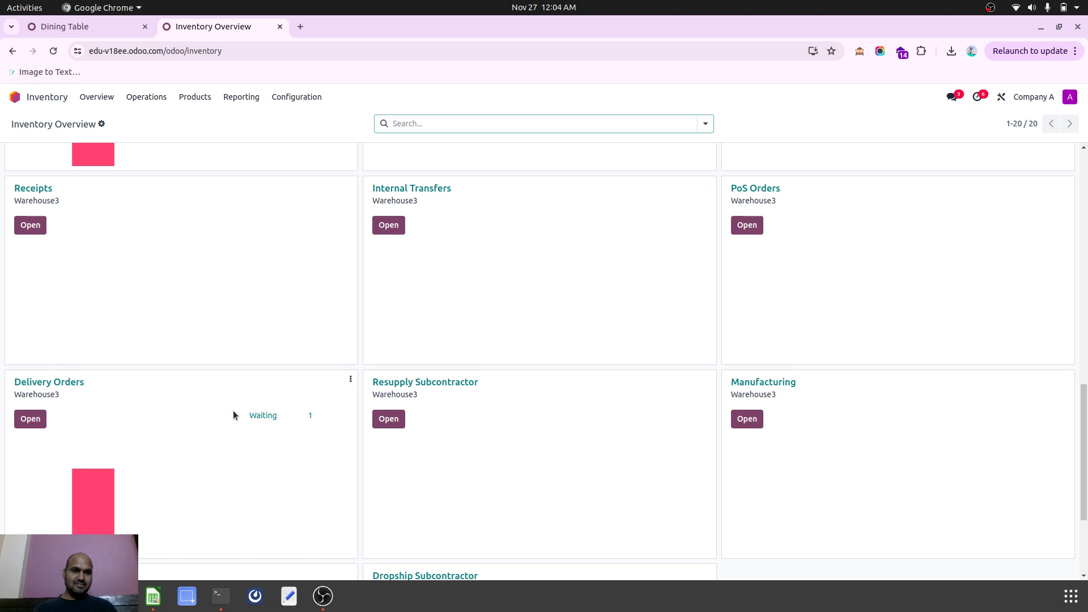
left_click(256, 415)
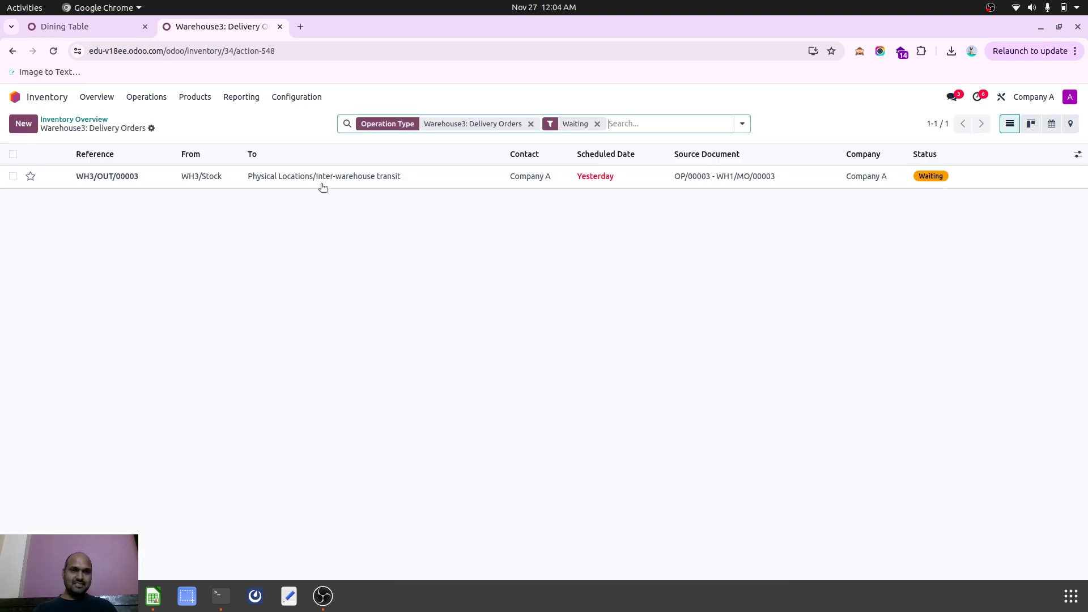
left_click(321, 175)
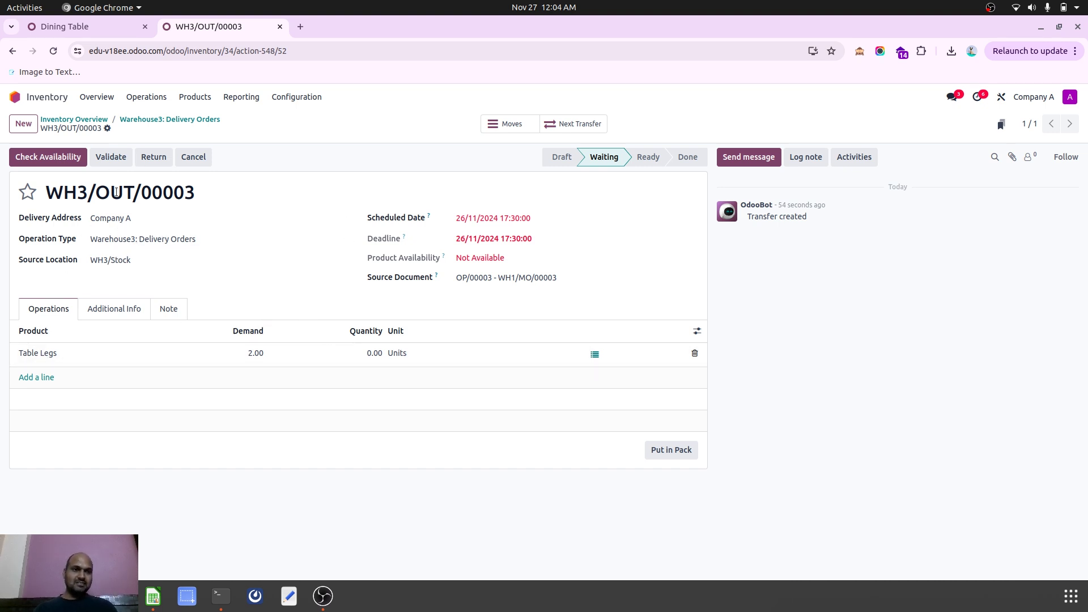
left_click(141, 117)
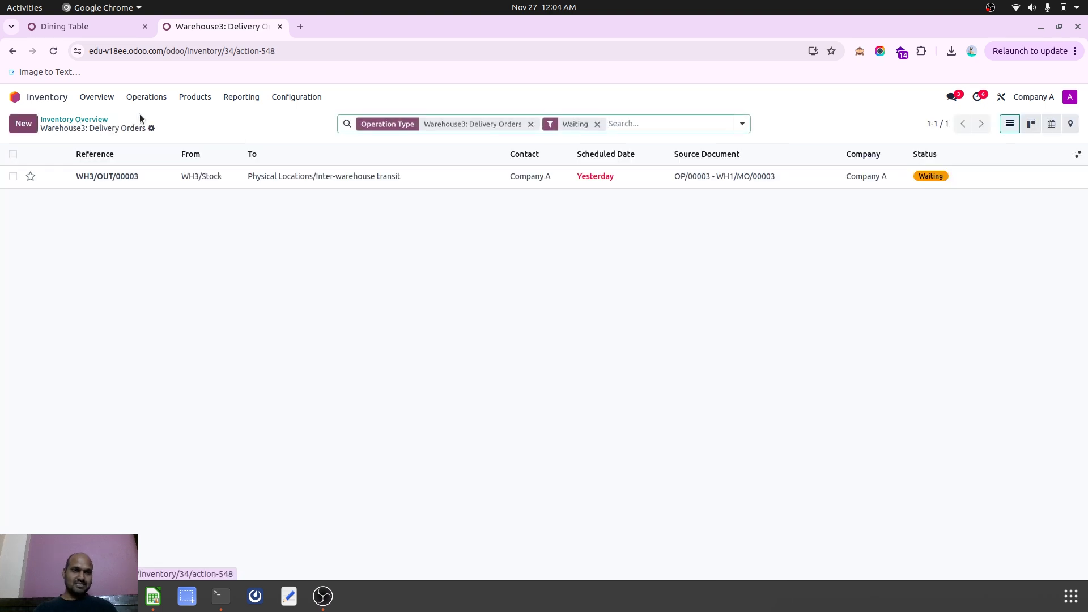
left_click(62, 118)
Step: Examine the waiting Warehouse2 delivery order, checking its product and demand, and return to the inventory overview
scroll(168, 252, "up", 4)
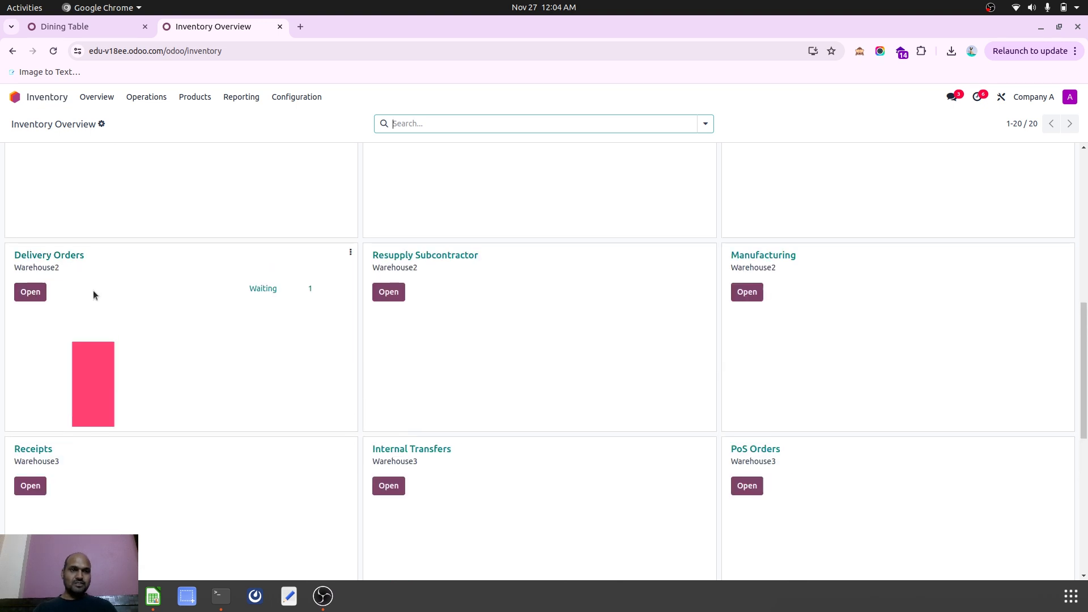
left_click(261, 289)
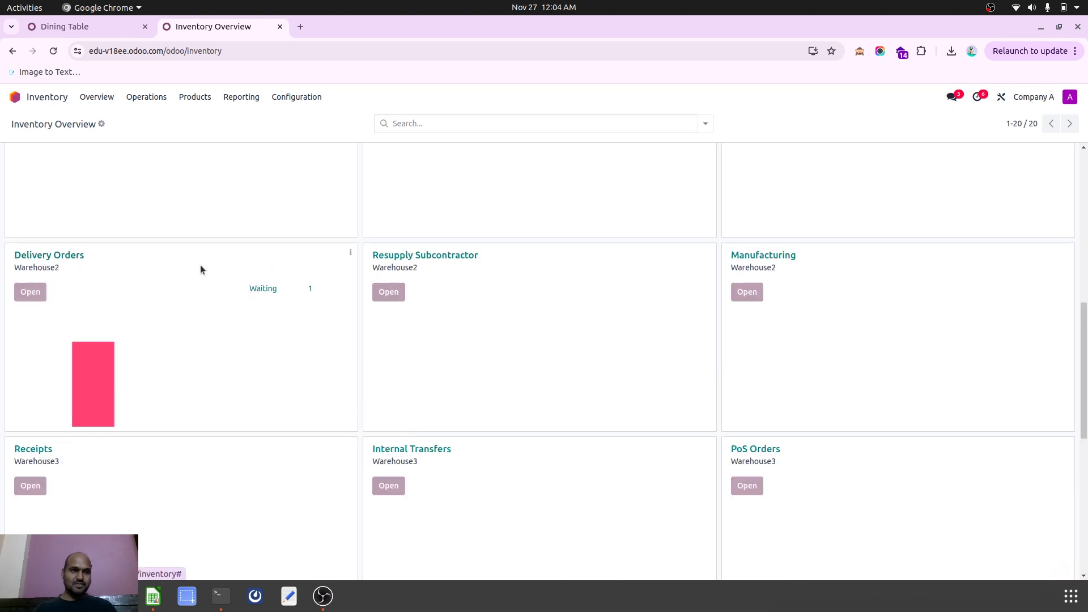
left_click(181, 177)
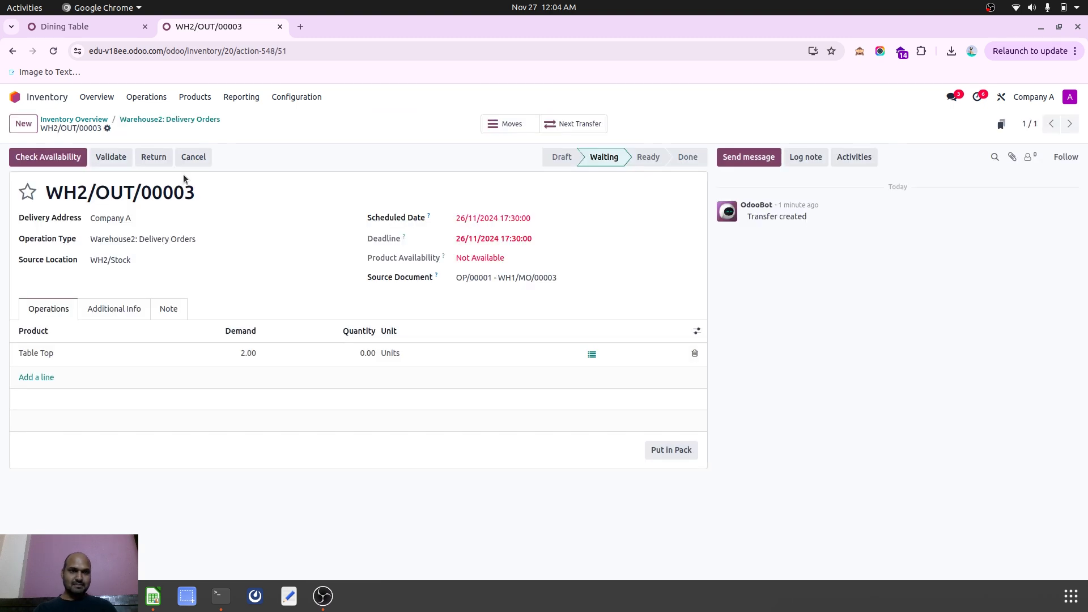
left_click(102, 120)
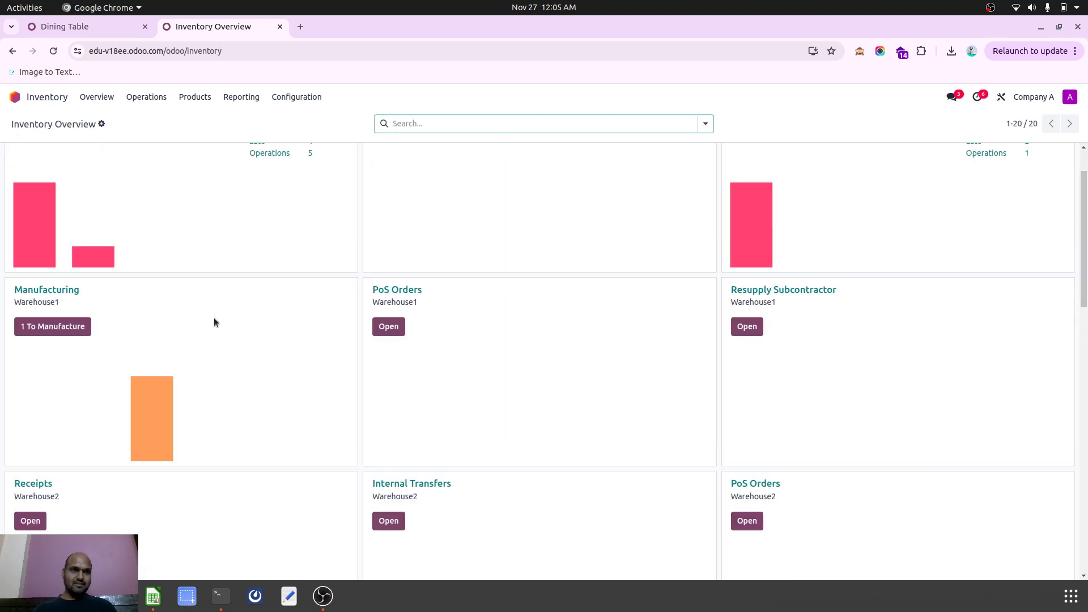
Step: List all Warehouse1 receipts by removing the Ready filter, and open receipt WH1/IN/00023 to examine its products and source documents
left_click(52, 202)
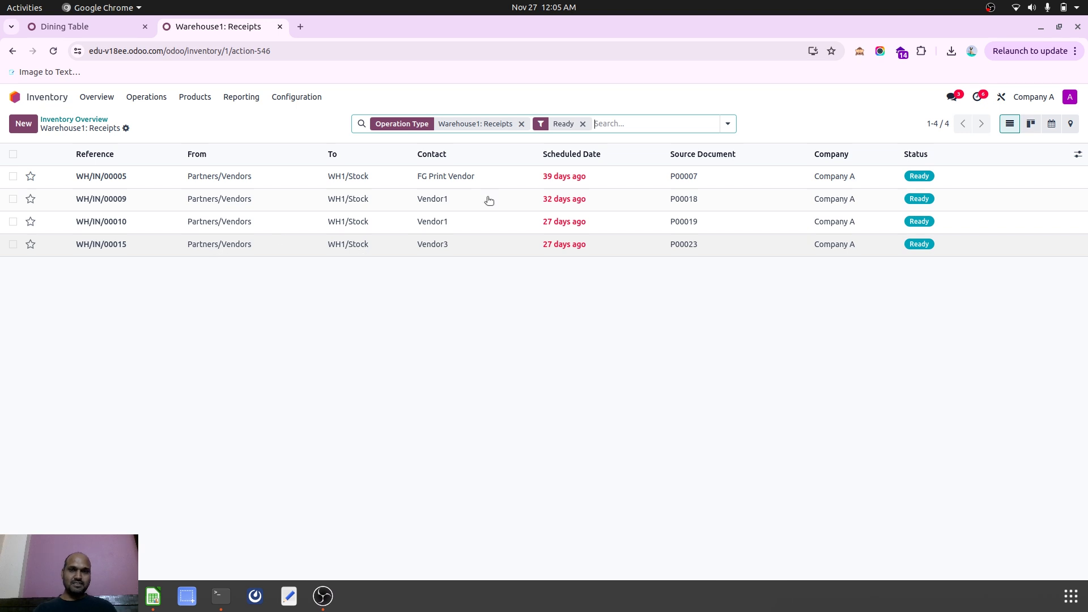
left_click(582, 123)
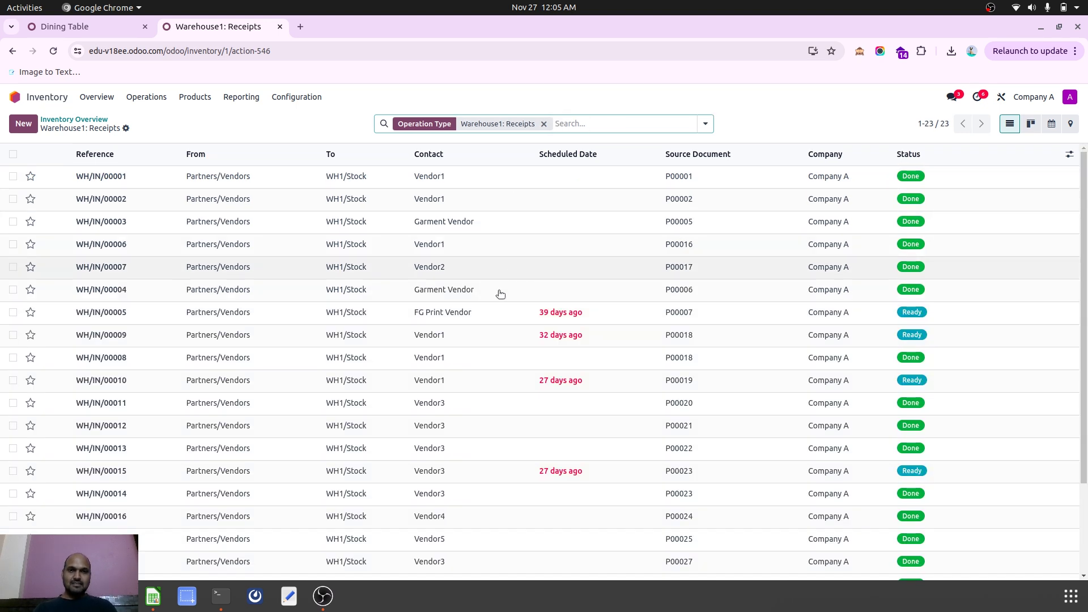
scroll(504, 306, "down", 2)
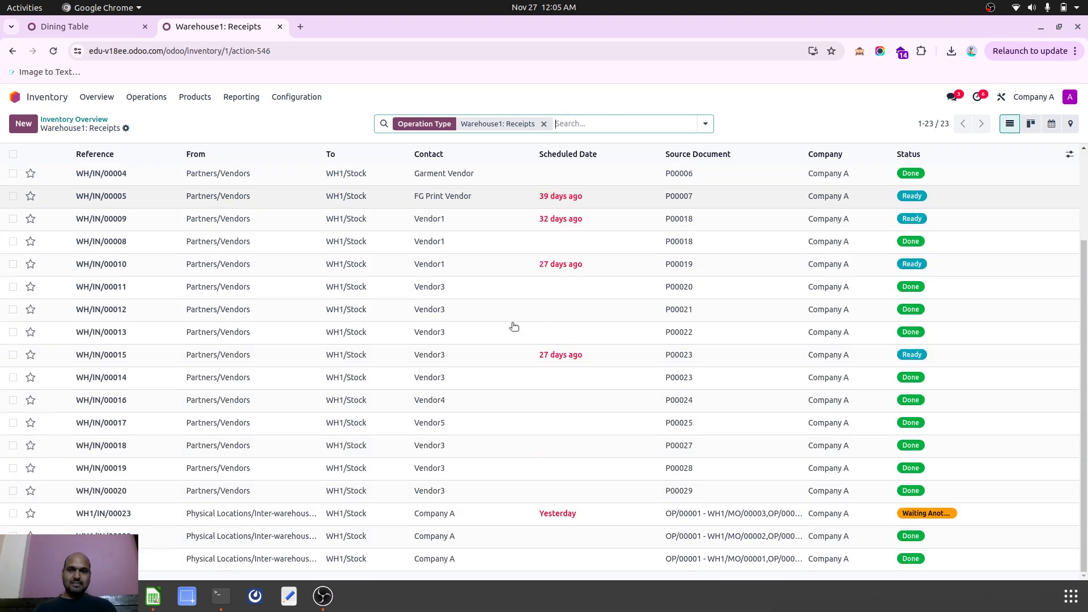
left_click(458, 514)
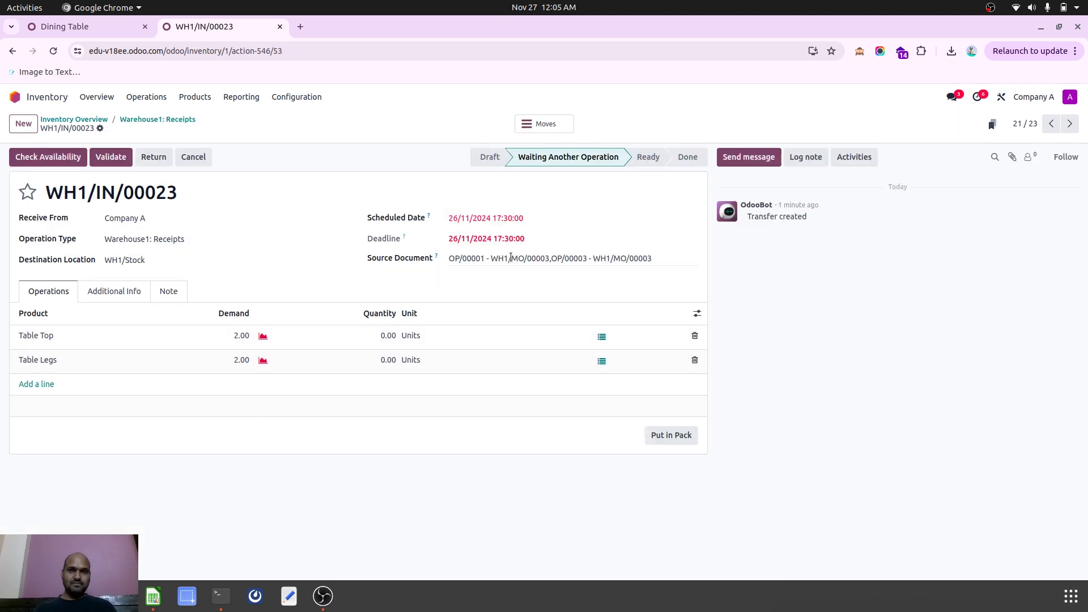
Step: Compare the source document reference in receipt WH1/IN/00023 with the Manufacturing app's list of manufacturing orders
left_click_drag(511, 257, 555, 262)
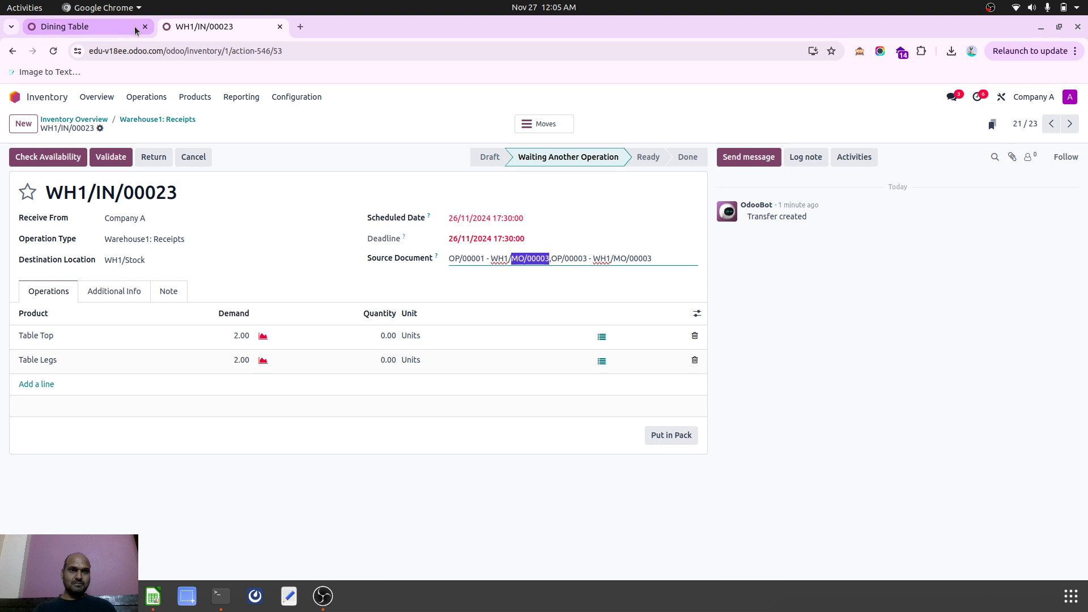
right_click(185, 32)
left_click(75, 27)
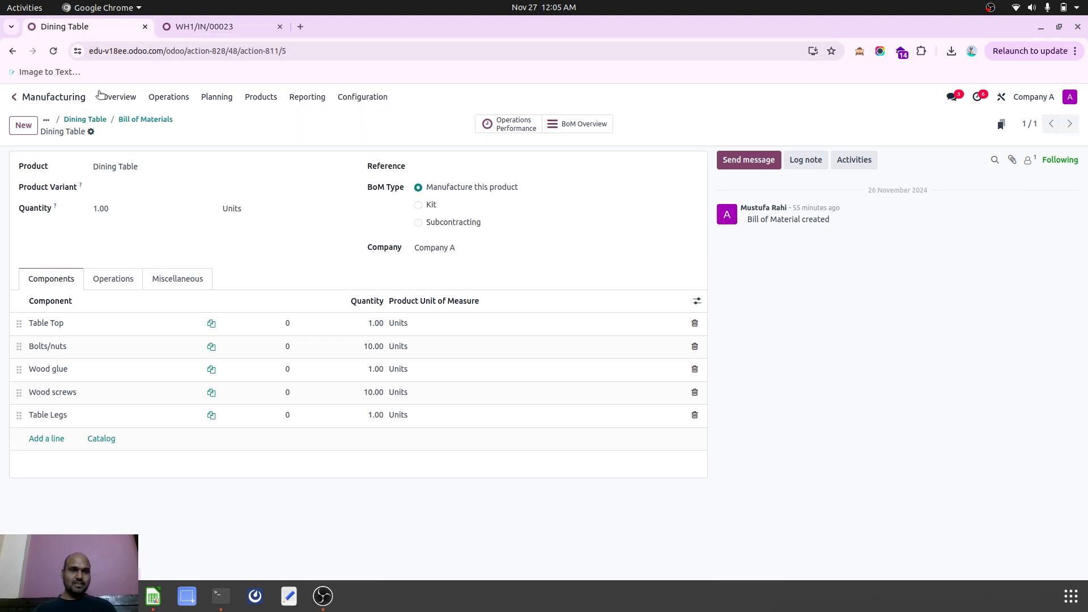
left_click(169, 97)
left_click(192, 117)
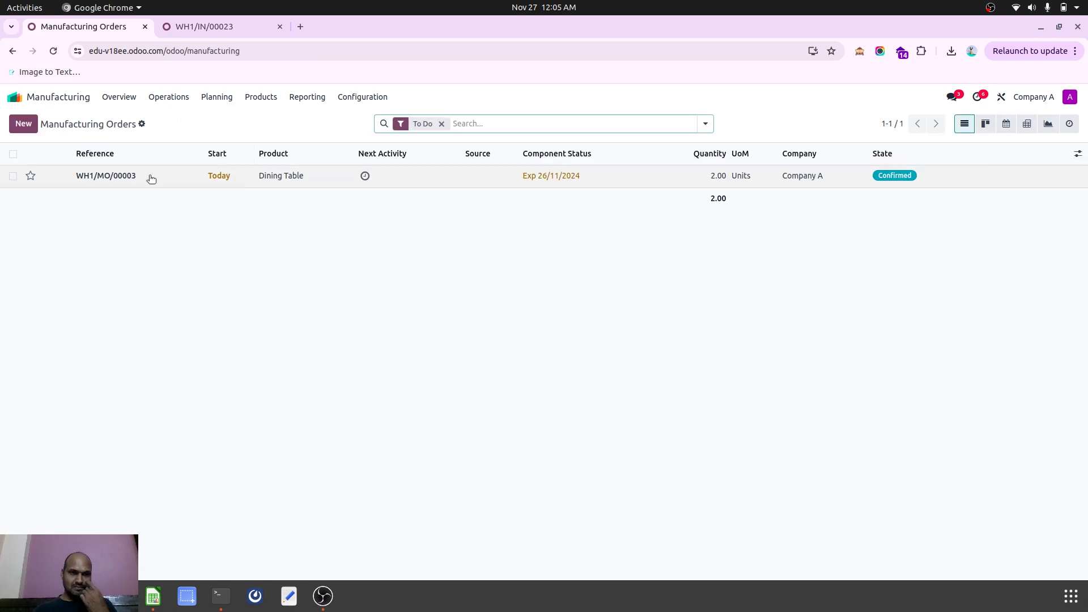
left_click(213, 29)
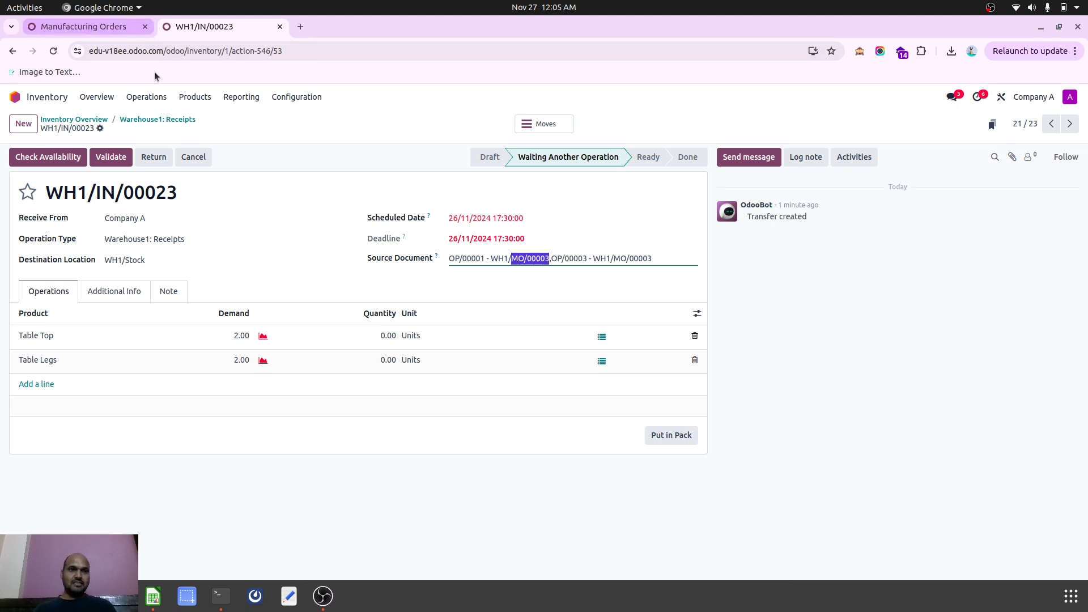
Step: Run the procurement scheduler from the Manufacturing app
left_click(108, 28)
left_click(216, 97)
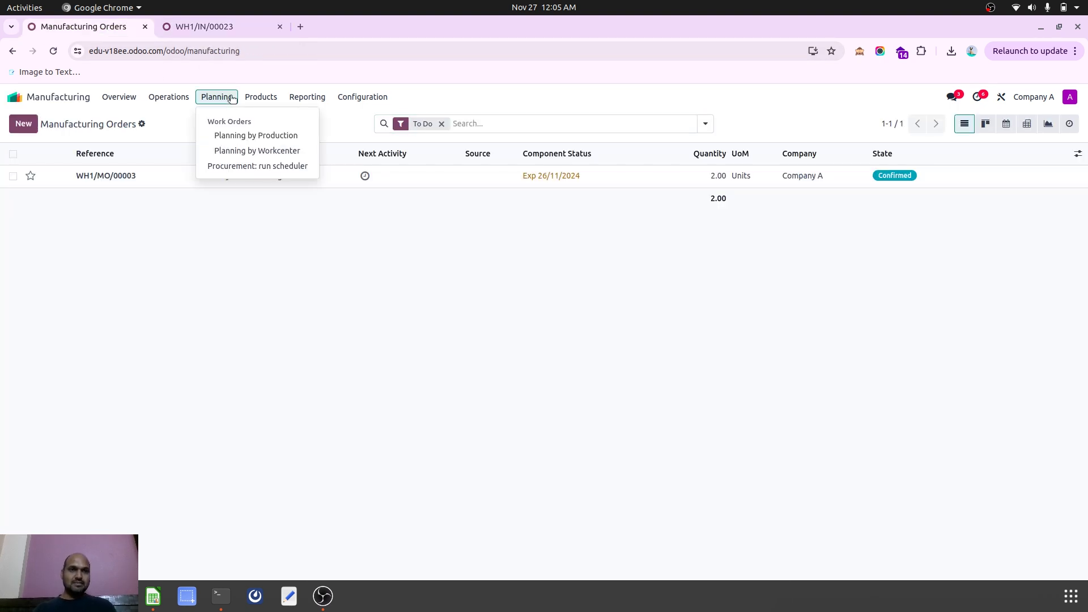
left_click(244, 169)
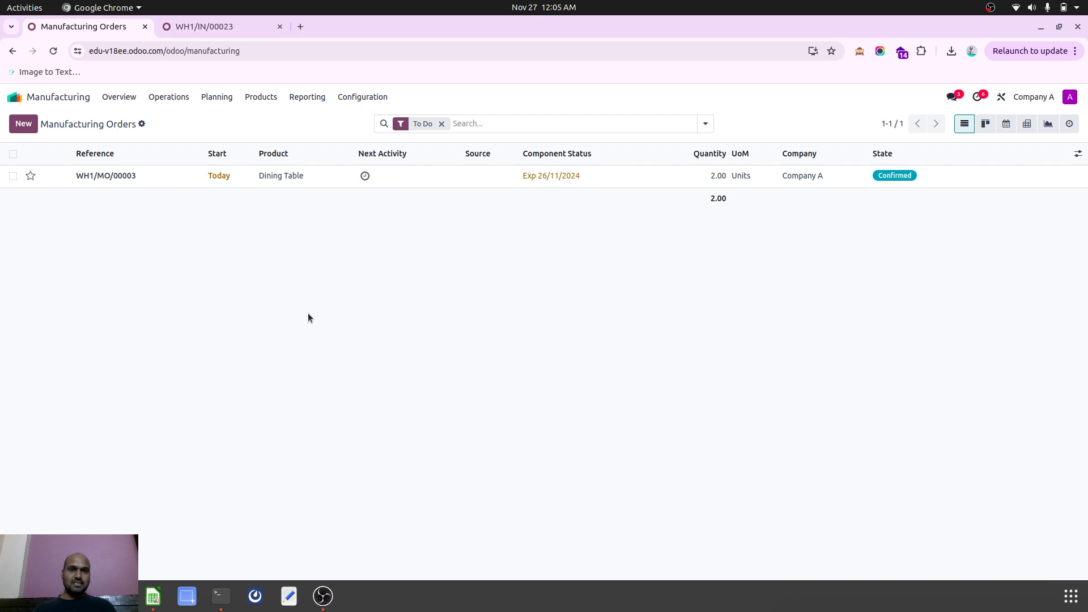
Step: Show all manufacturing orders by removing the To Do filter, and check their sources and states
left_click(480, 122)
key("BackSpace")
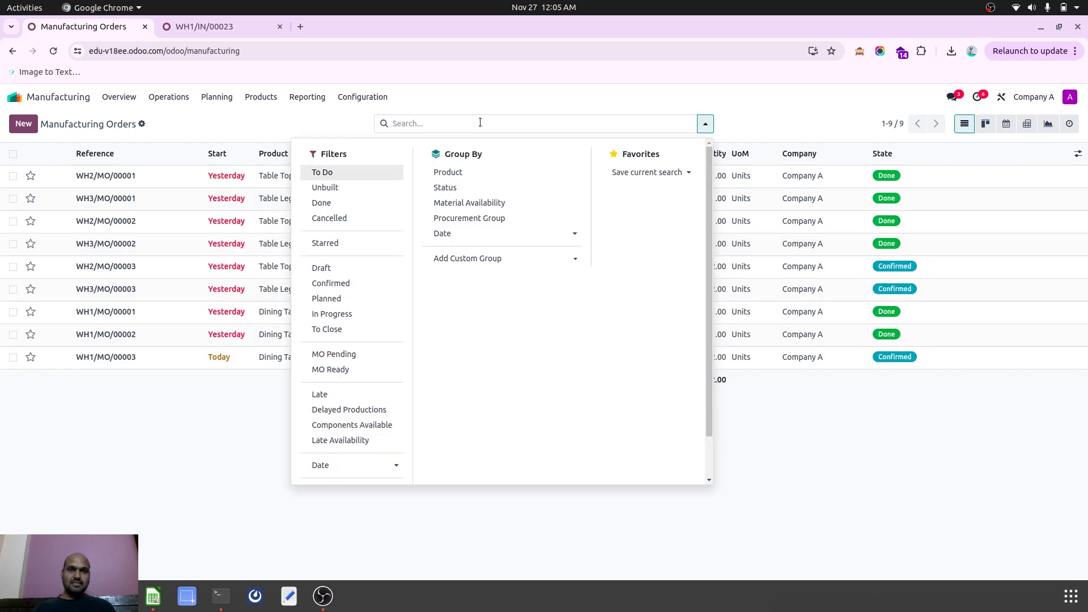
left_click(270, 115)
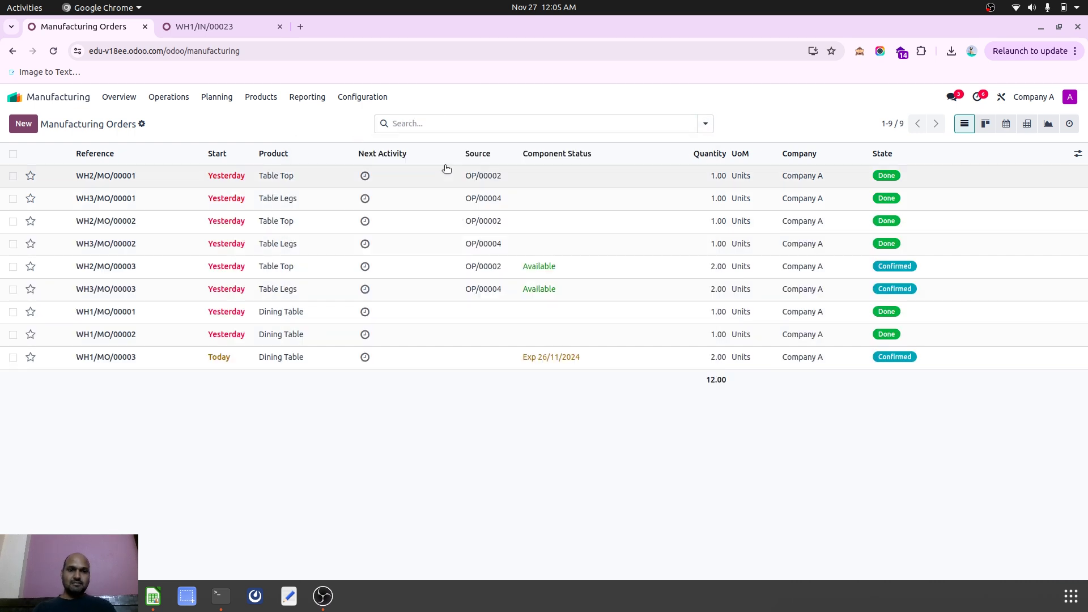
left_click(705, 123)
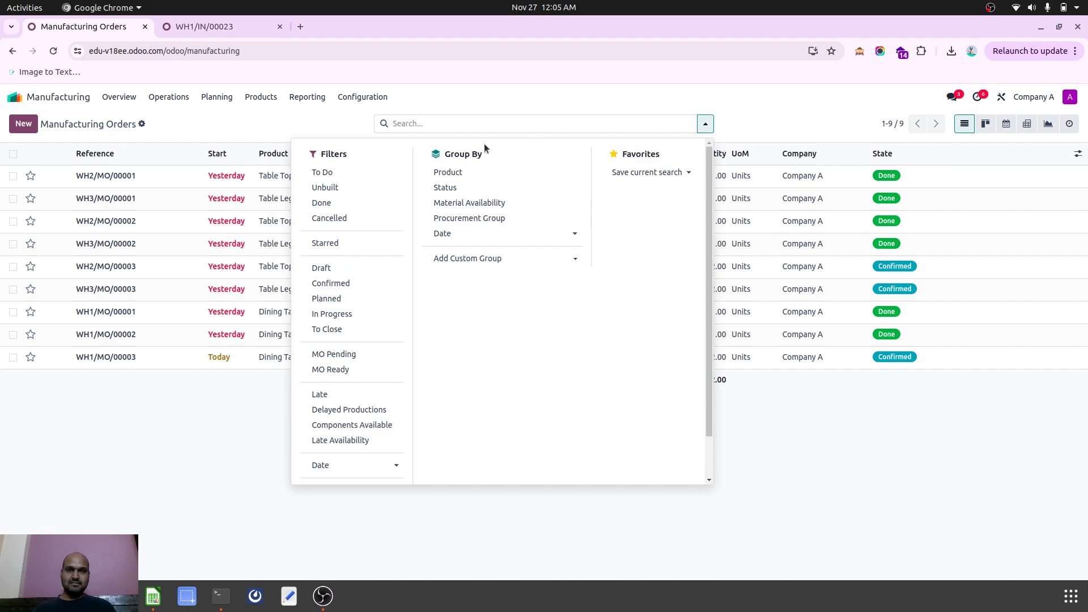
left_click(272, 144)
Step: Reopen the list of to-do manufacturing orders and add the MO Readiness column to it
left_click(168, 97)
left_click(175, 117)
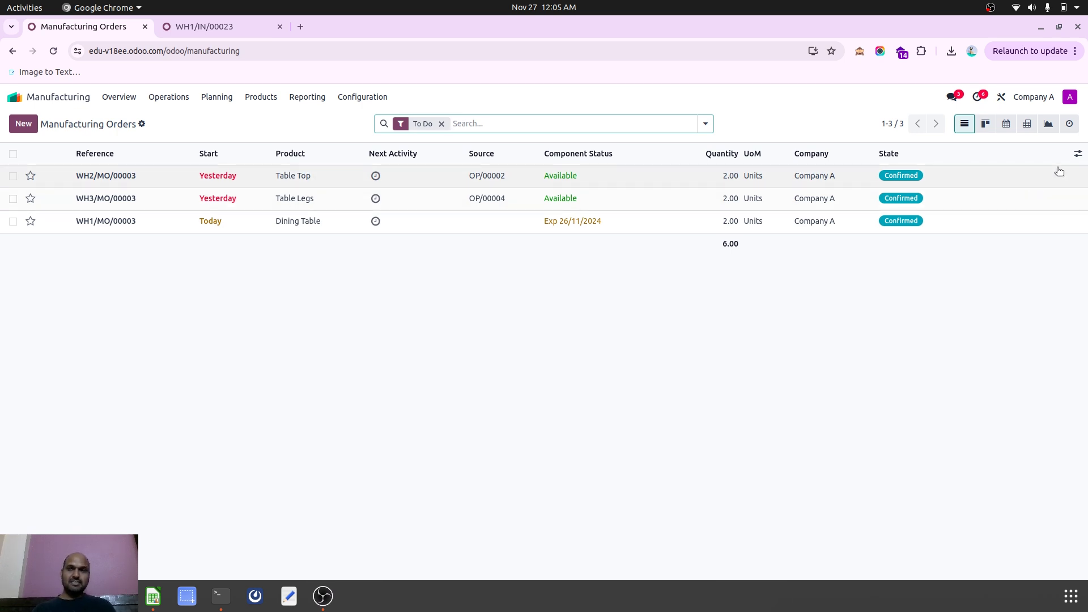
left_click(1078, 153)
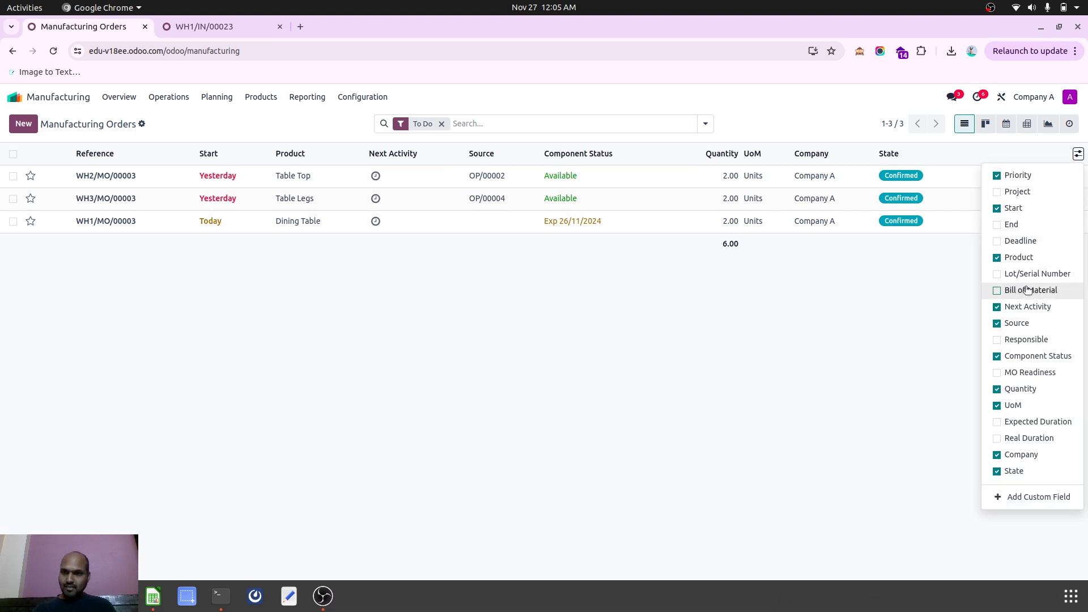
left_click_drag(1027, 290, 1031, 373)
left_click(1030, 372)
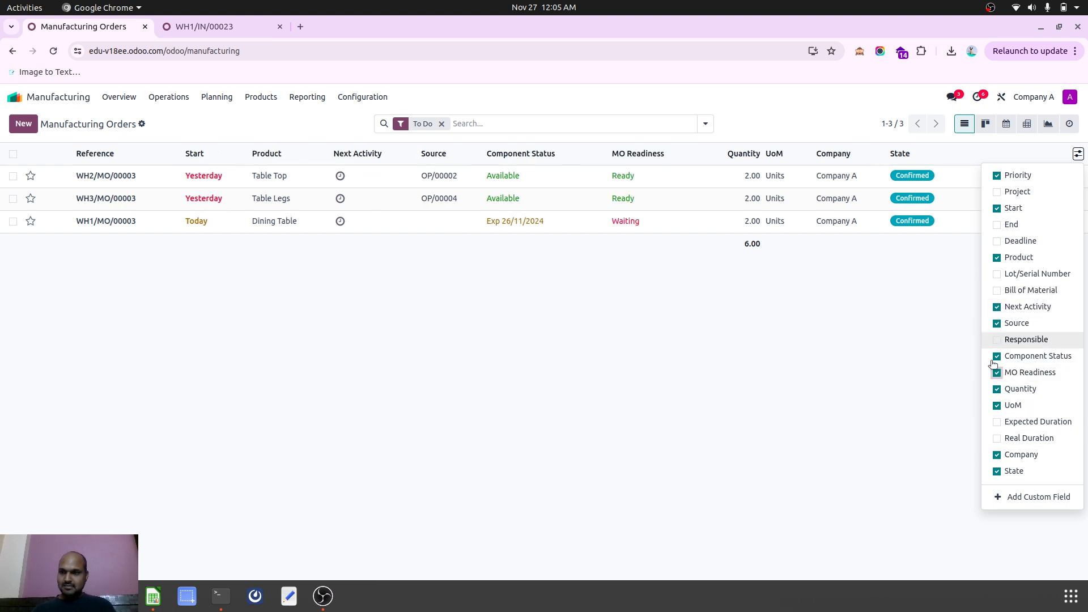
left_click(835, 116)
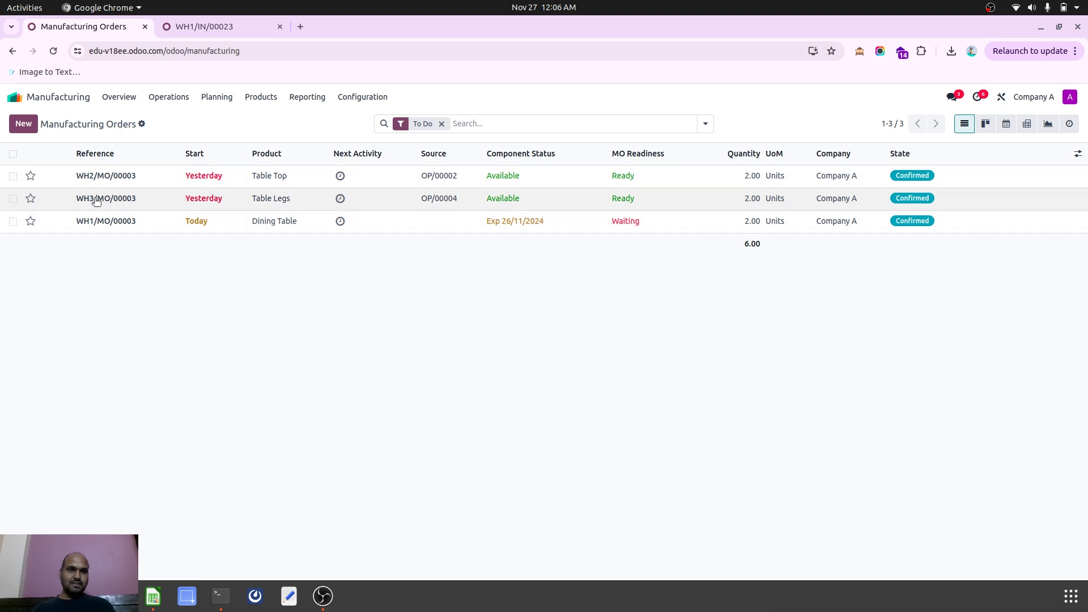
Step: Examine the components of Dining Table order WH1/MO/00003 and return to the manufacturing orders list
left_click(89, 226)
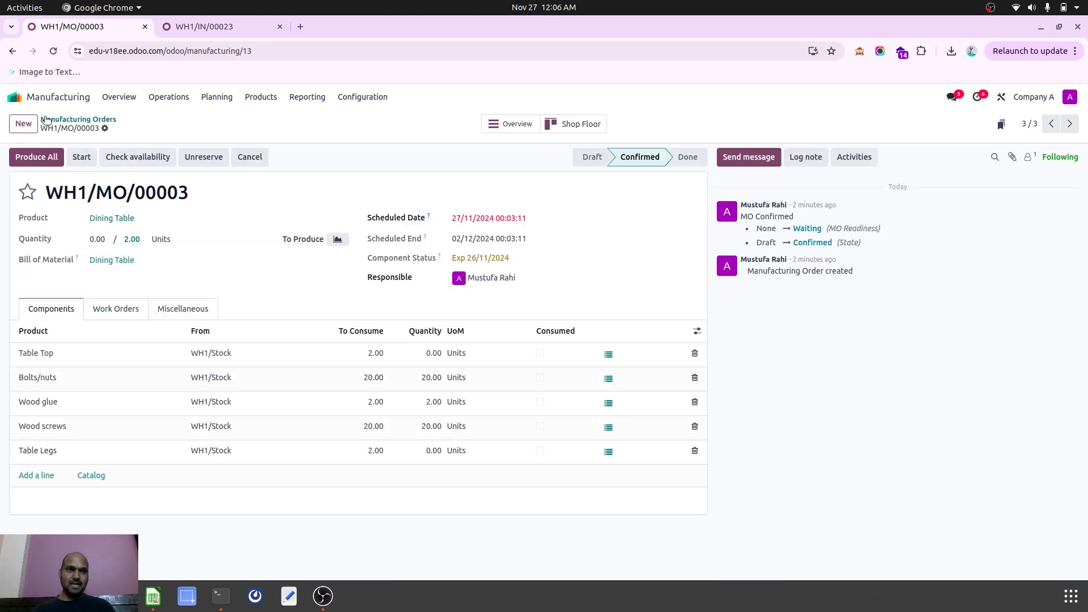
left_click(78, 119)
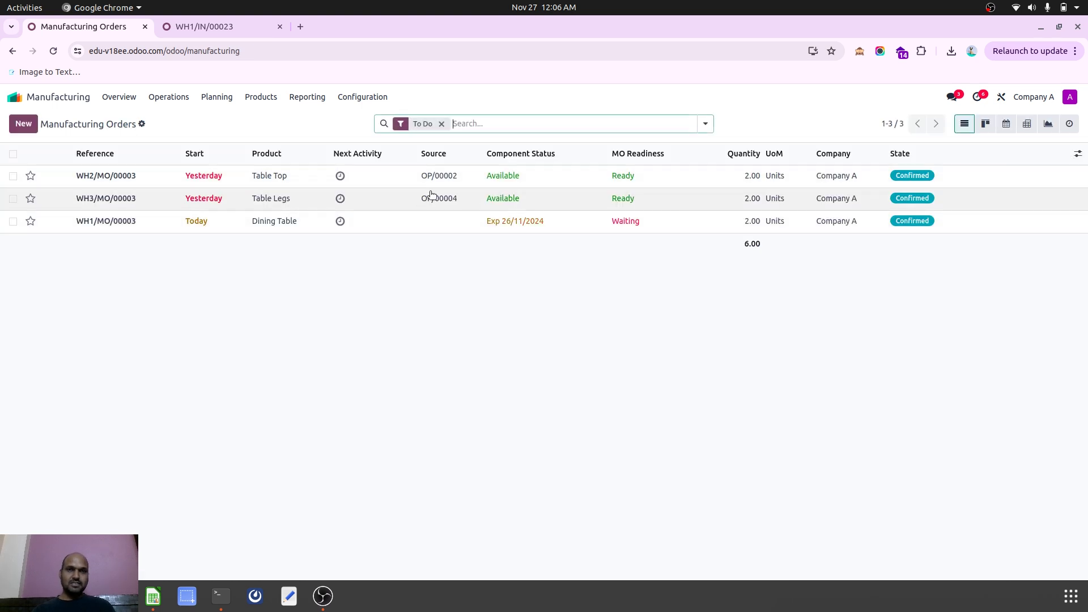
Step: Review the miscellaneous details and components of Table Top order WH2/MO/00003, produce its full quantity, and return to the orders list
left_click(272, 178)
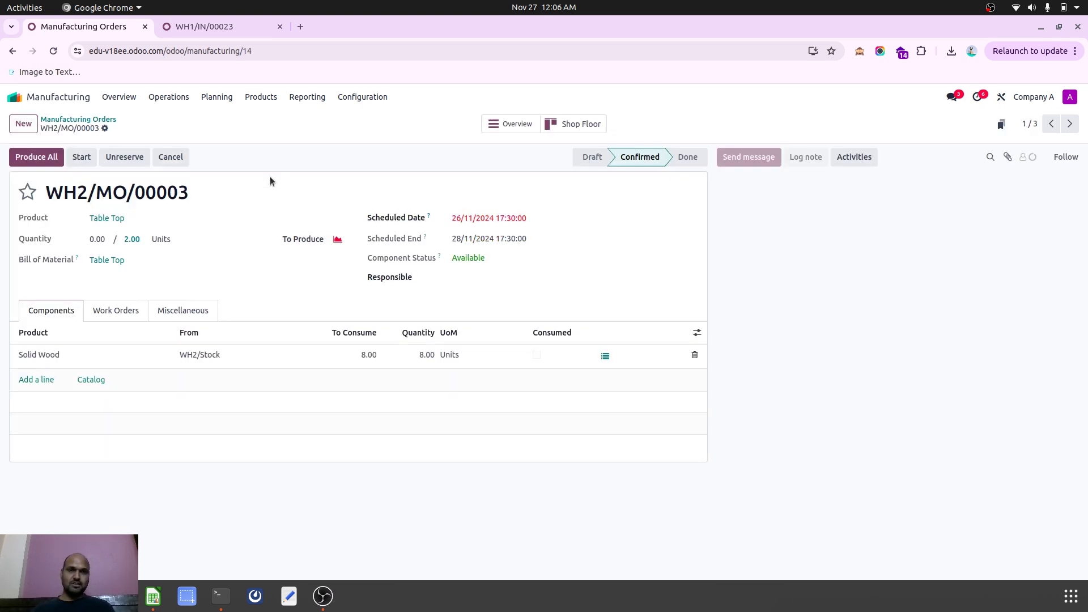
left_click(180, 309)
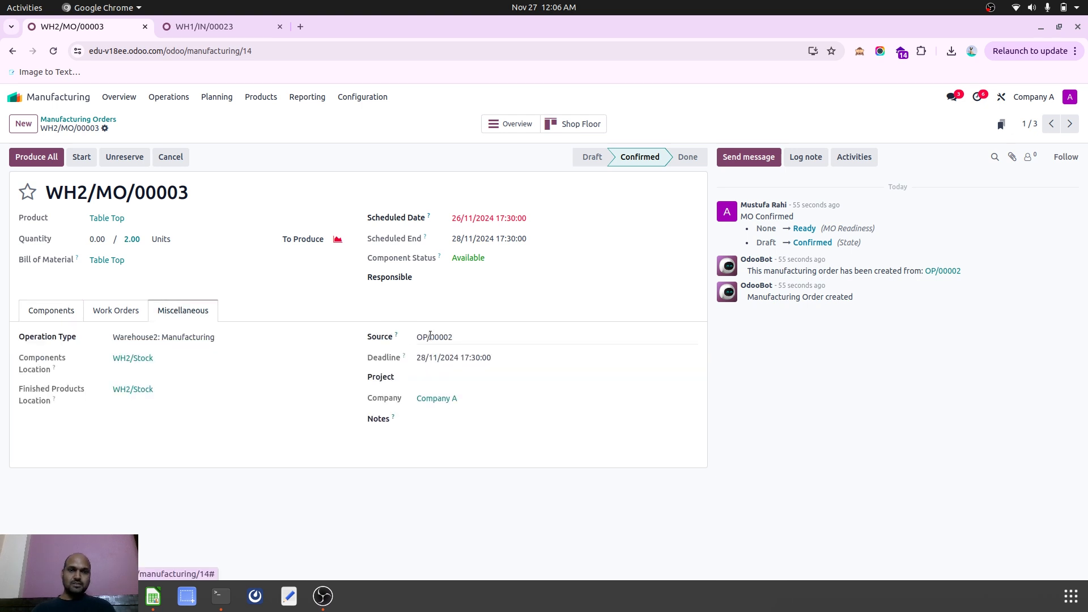
left_click(60, 316)
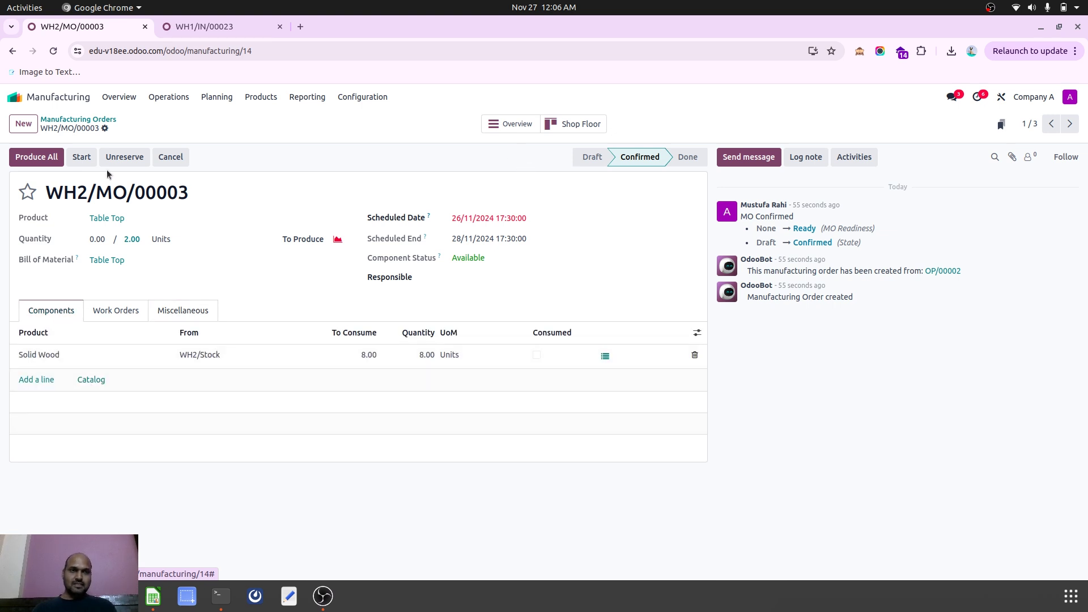
left_click(54, 159)
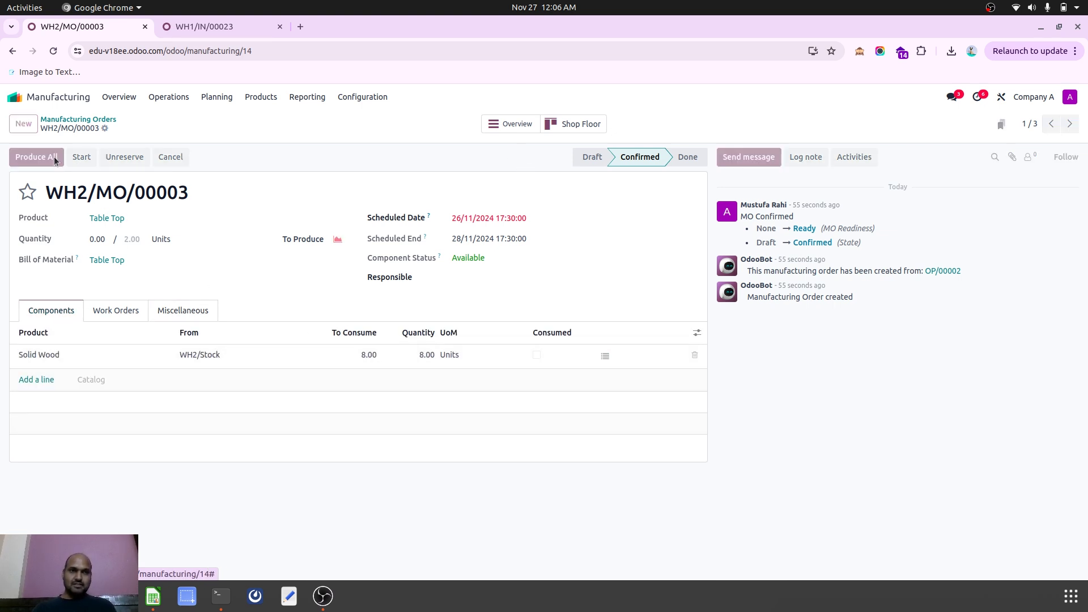
left_click(83, 121)
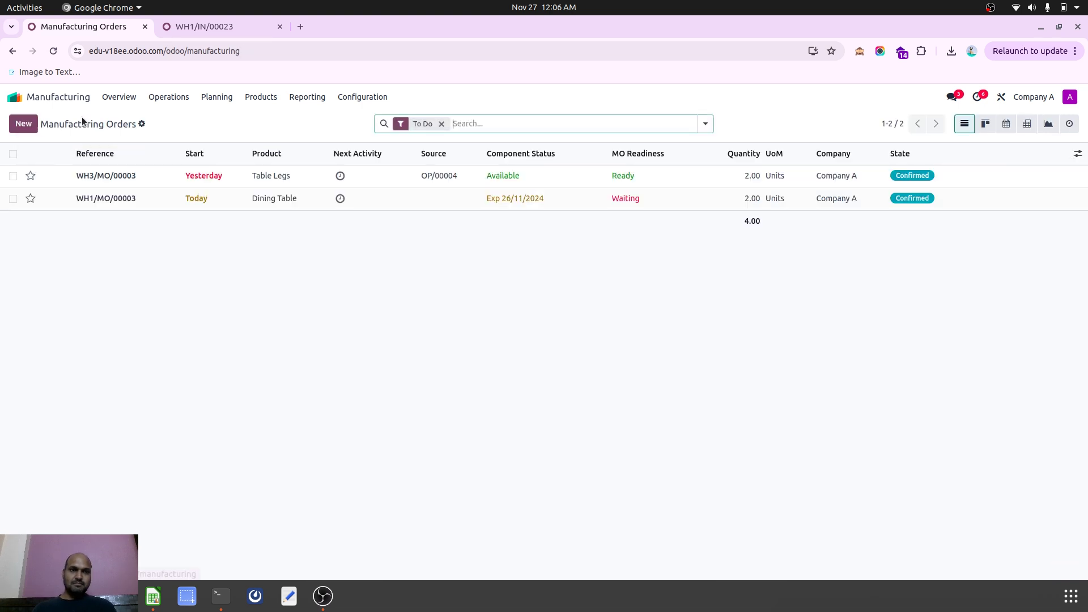
Step: Review the miscellaneous details and components of Table Legs order WH3/MO/00003 and produce its full quantity
left_click(229, 179)
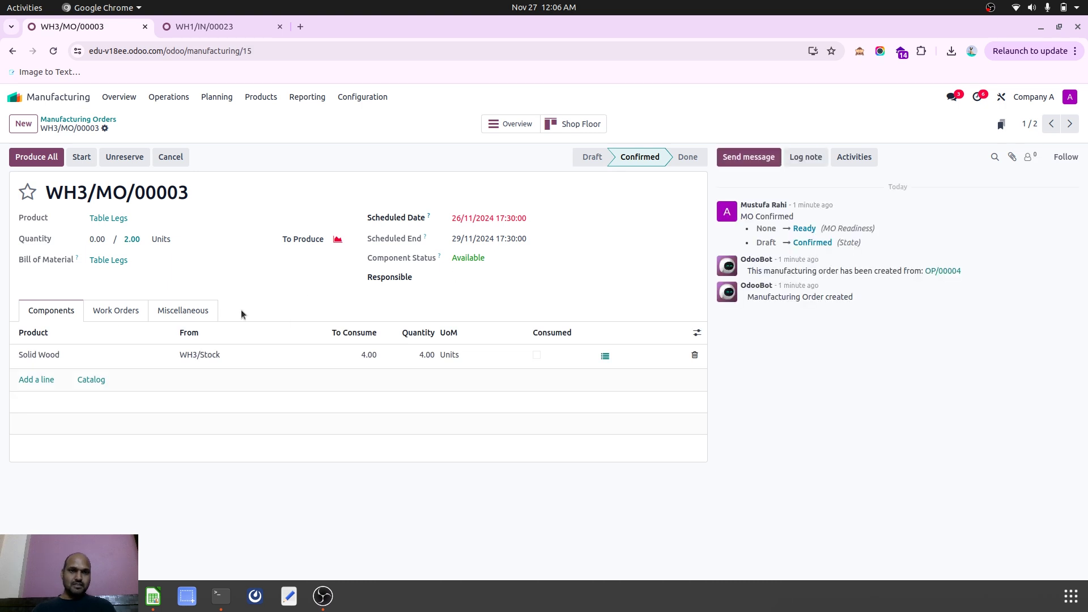
left_click(140, 315)
left_click(183, 310)
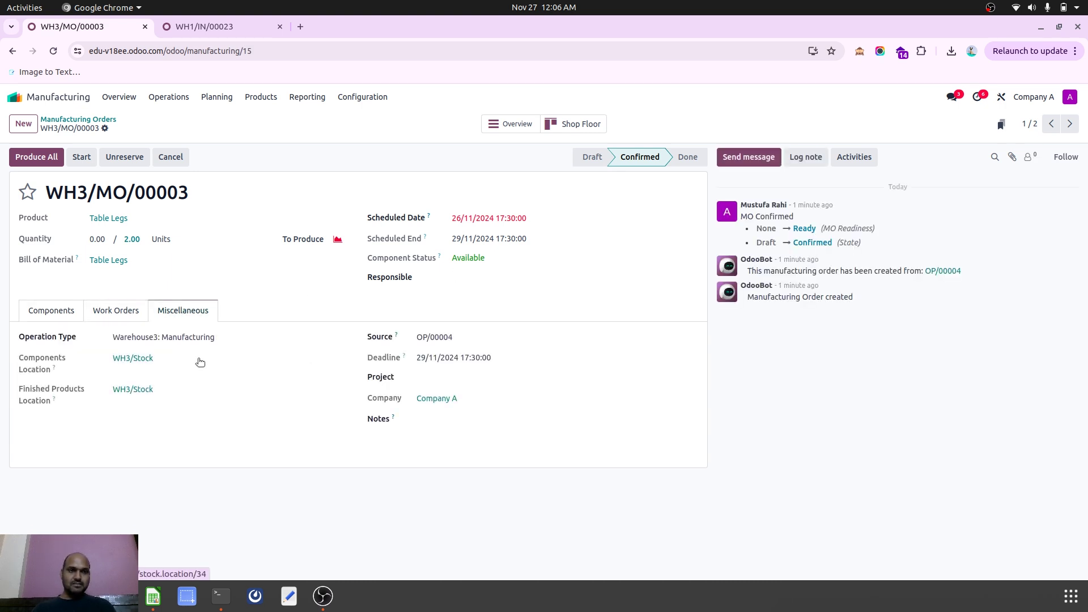
left_click(51, 313)
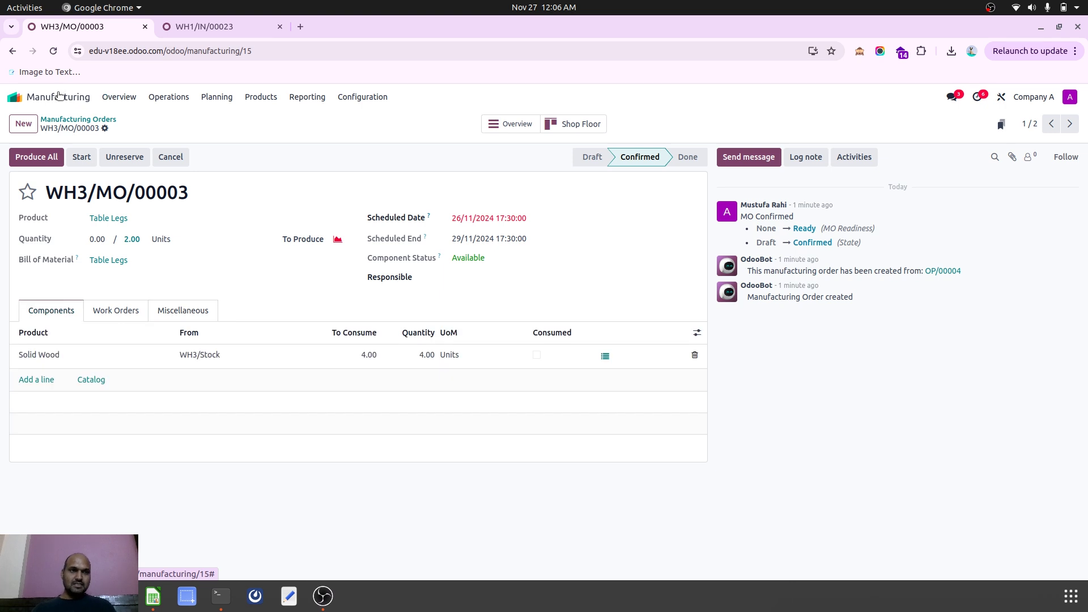
left_click(41, 157)
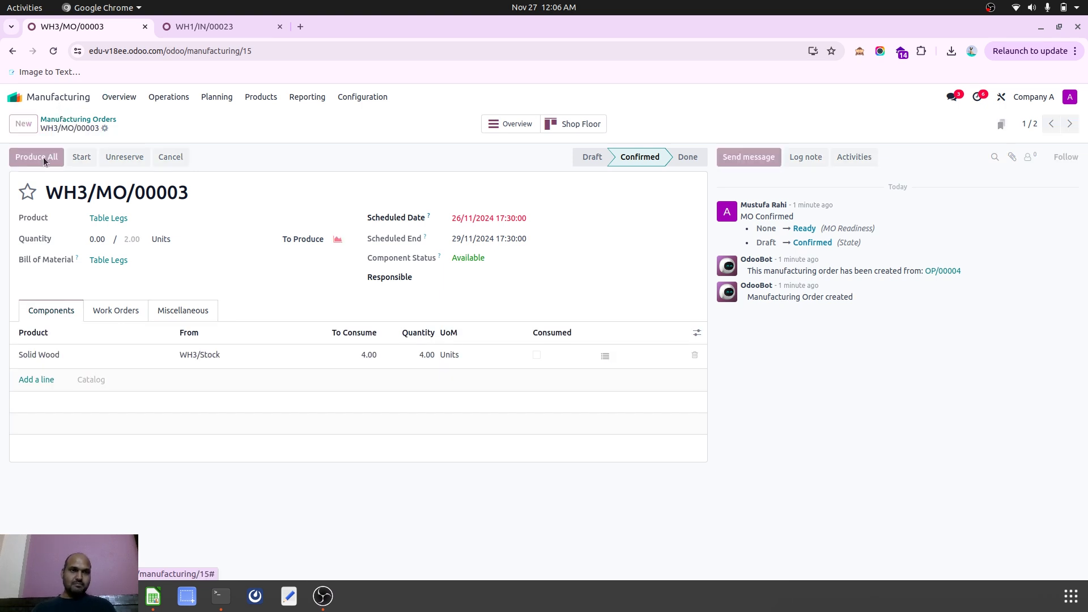
Step: Open Dining Table order WH1/MO/00003 from the orders list to check its component quantities
left_click(89, 121)
left_click(105, 177)
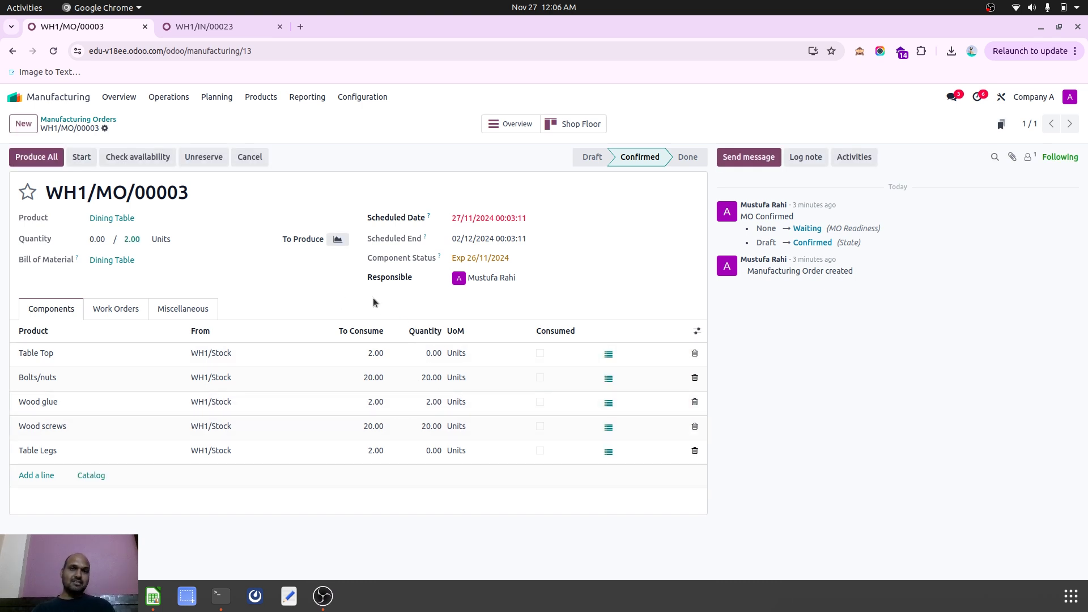
Step: Open Warehouse3's ready delivery order WH3/OUT/00003 for the Table Legs from the inventory overview and validate it
left_click(227, 26)
left_click(63, 119)
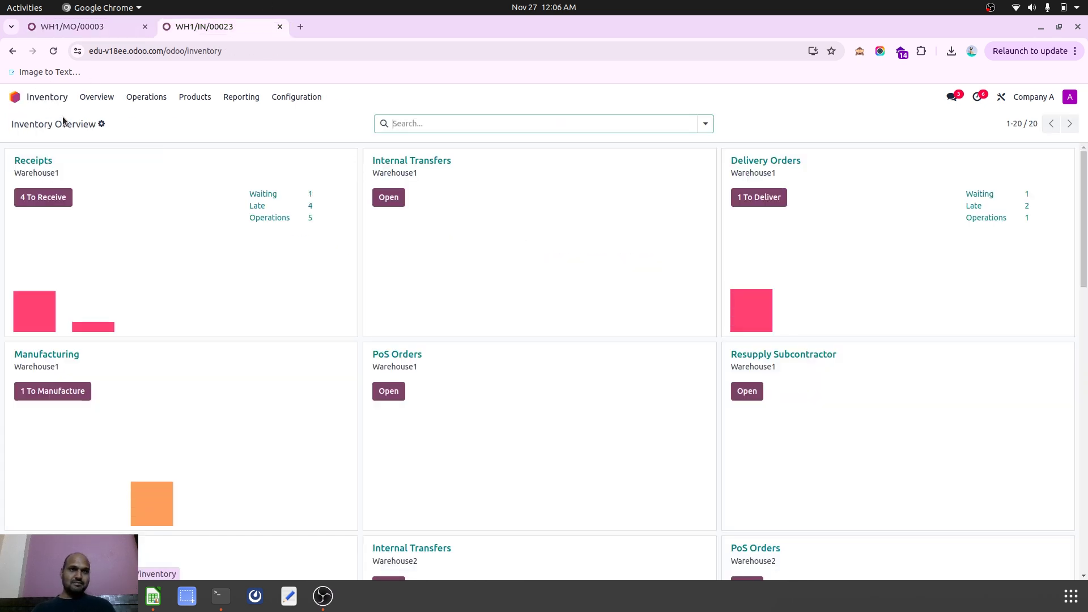
scroll(467, 430, "down", 15)
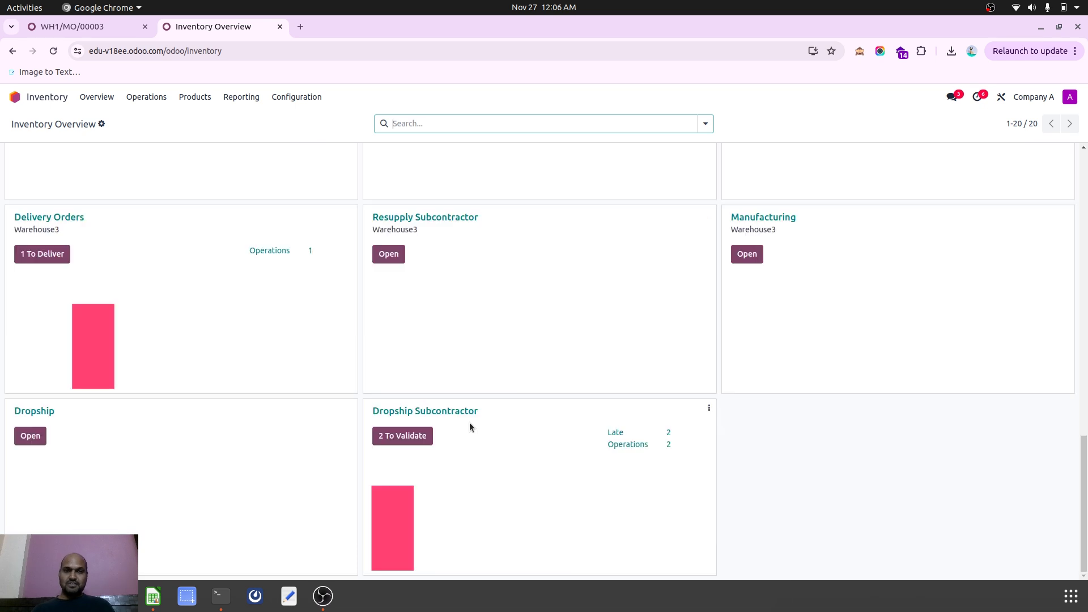
left_click(54, 253)
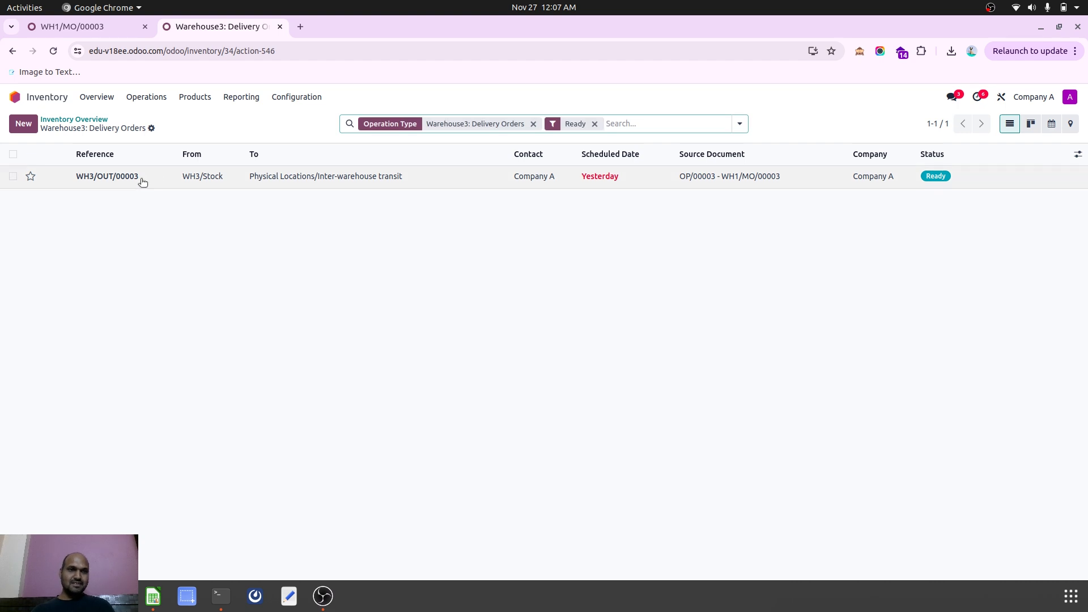
left_click(150, 174)
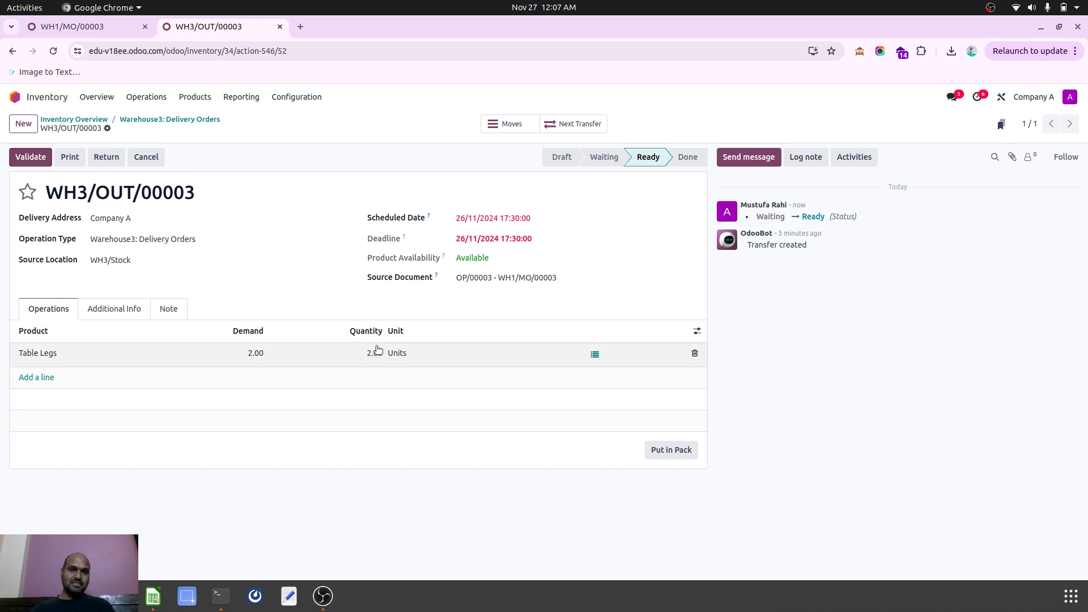
left_click(39, 158)
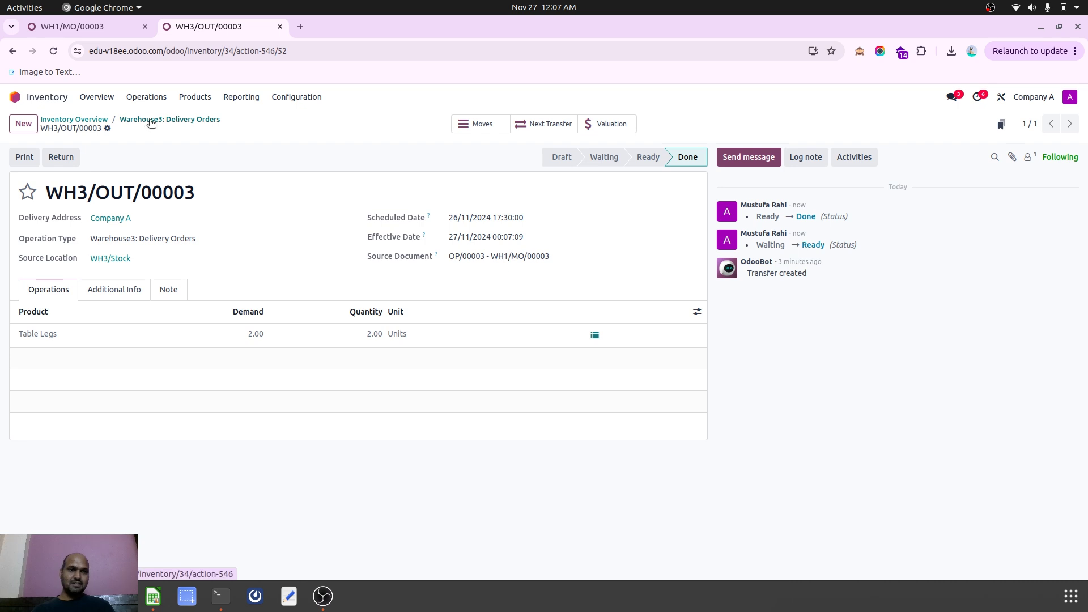
Step: Return to the inventory overview, open Warehouse2's ready delivery order WH2/OUT/00003 for the Table Top, and validate it
left_click(125, 120)
left_click(87, 120)
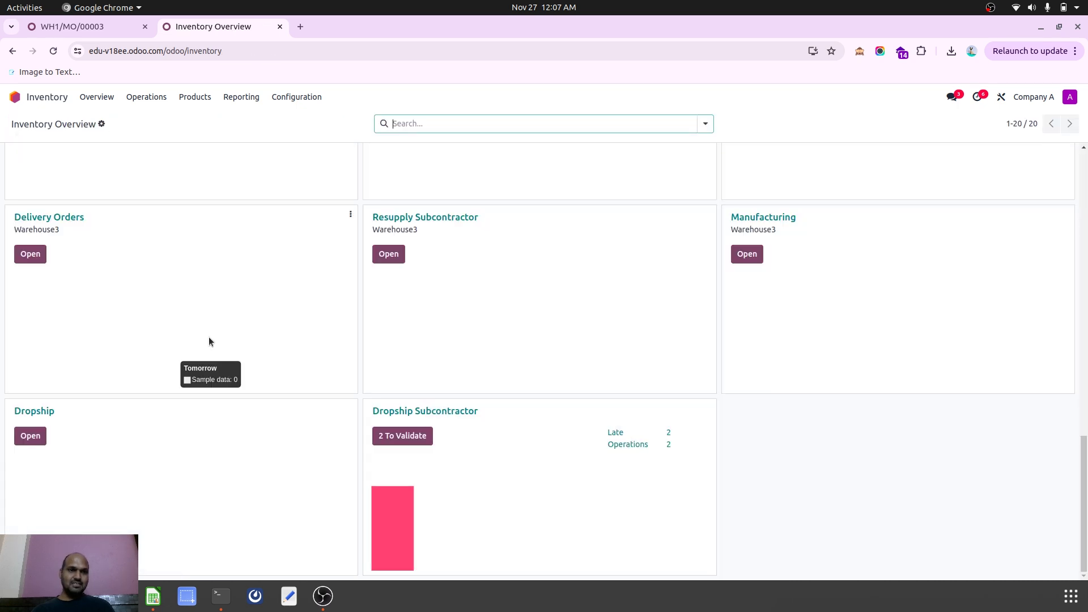
scroll(209, 336, "up", 5)
scroll(209, 341, "up", 2)
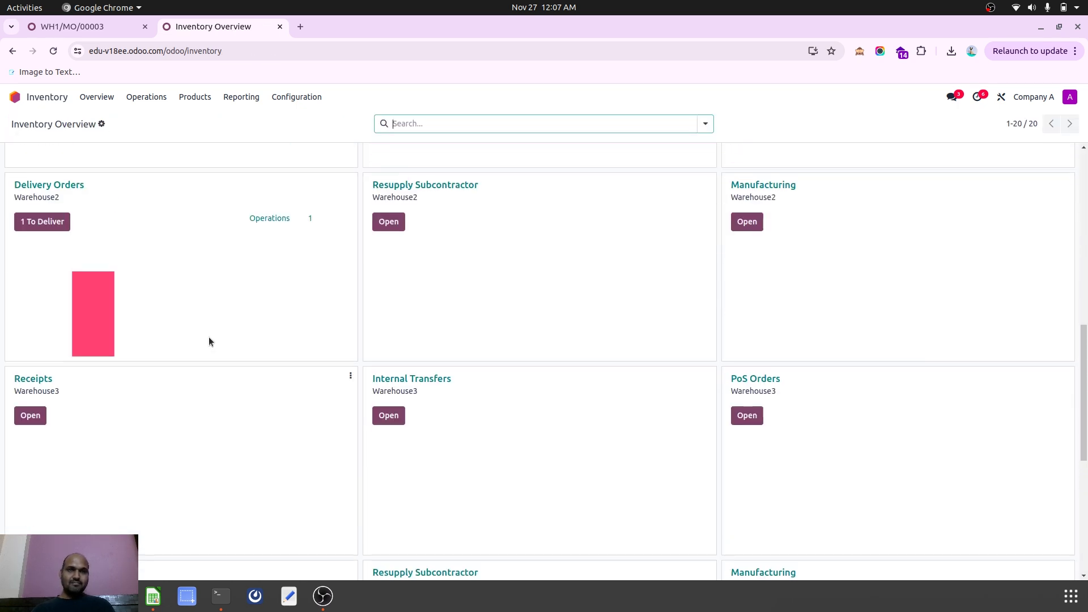
left_click(45, 247)
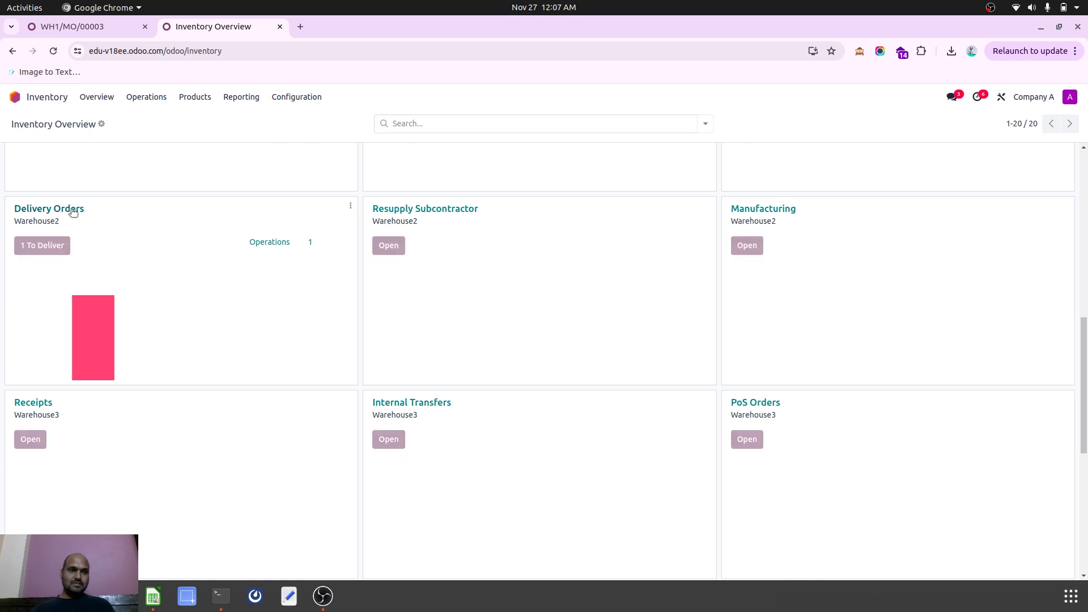
left_click(111, 176)
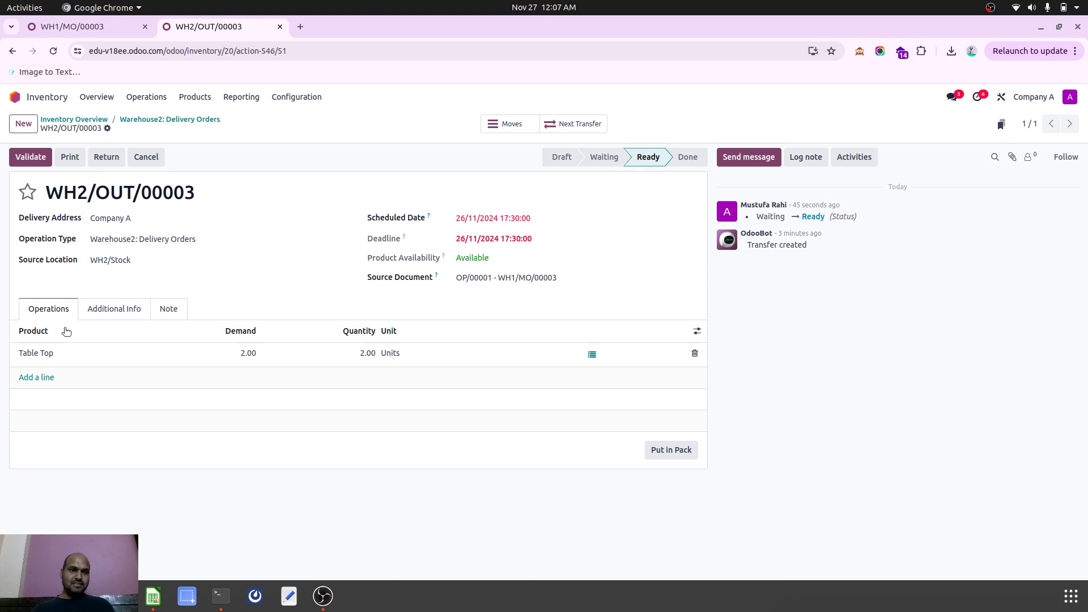
left_click(30, 157)
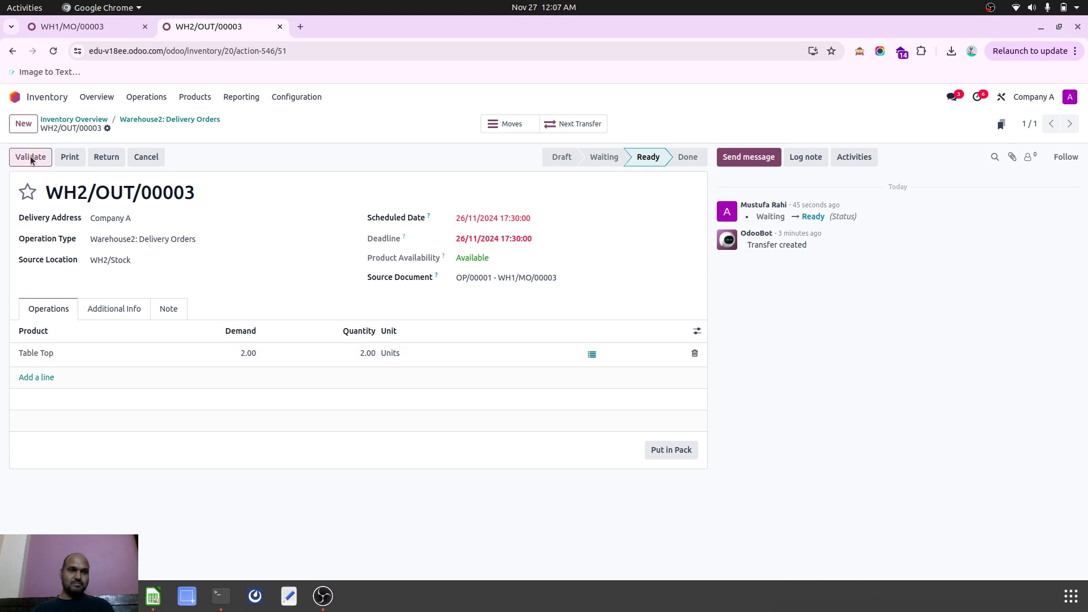
Step: Open Warehouse1's ready receipt WH1/IN/00023 for the Table Top and Table Legs from the inventory overview and validate it
left_click(71, 120)
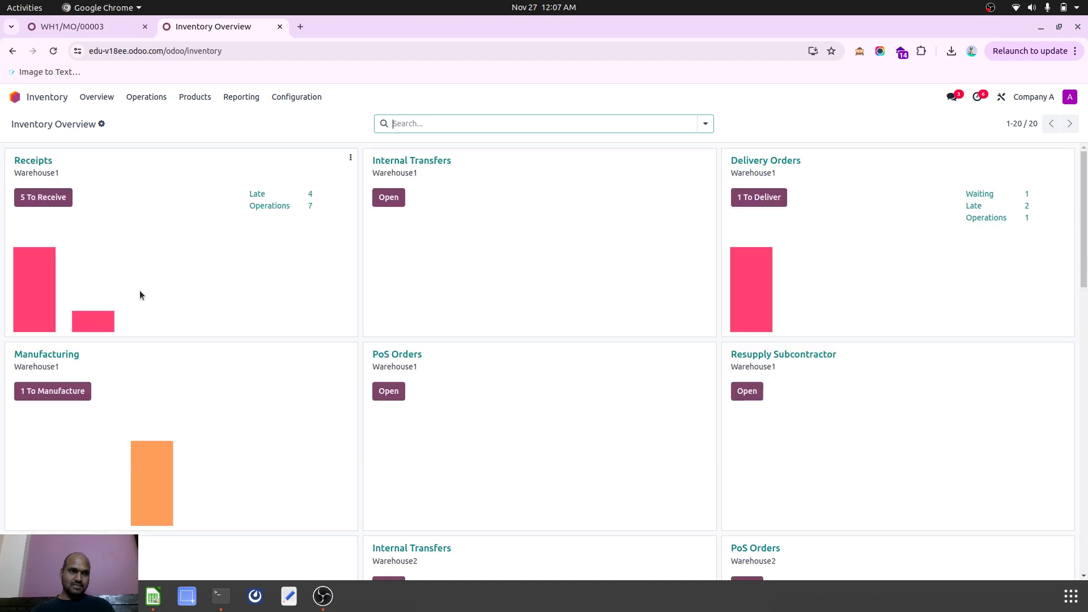
left_click(47, 201)
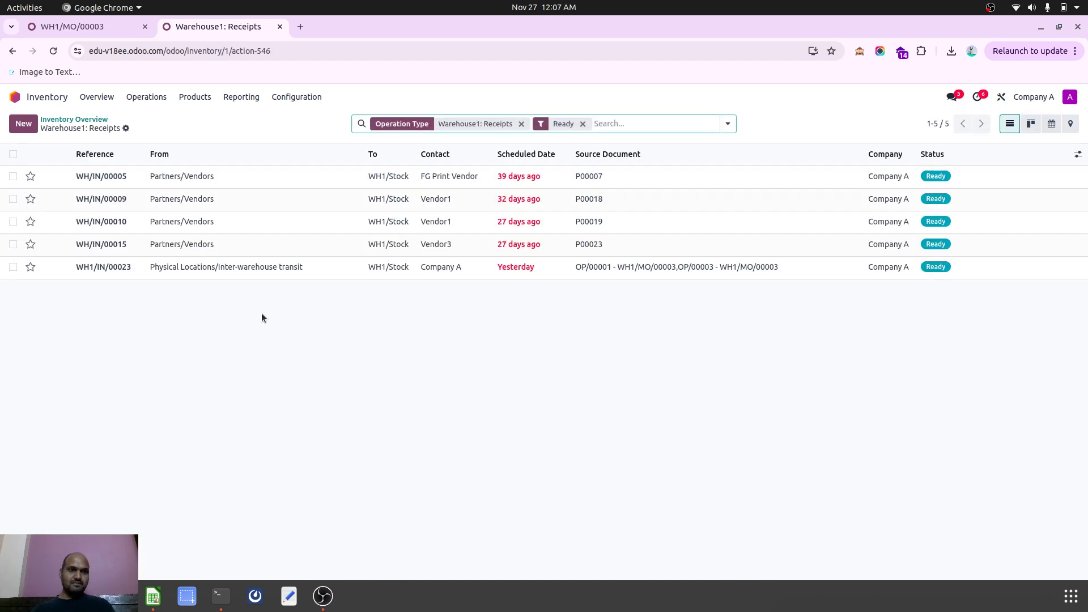
left_click(289, 267)
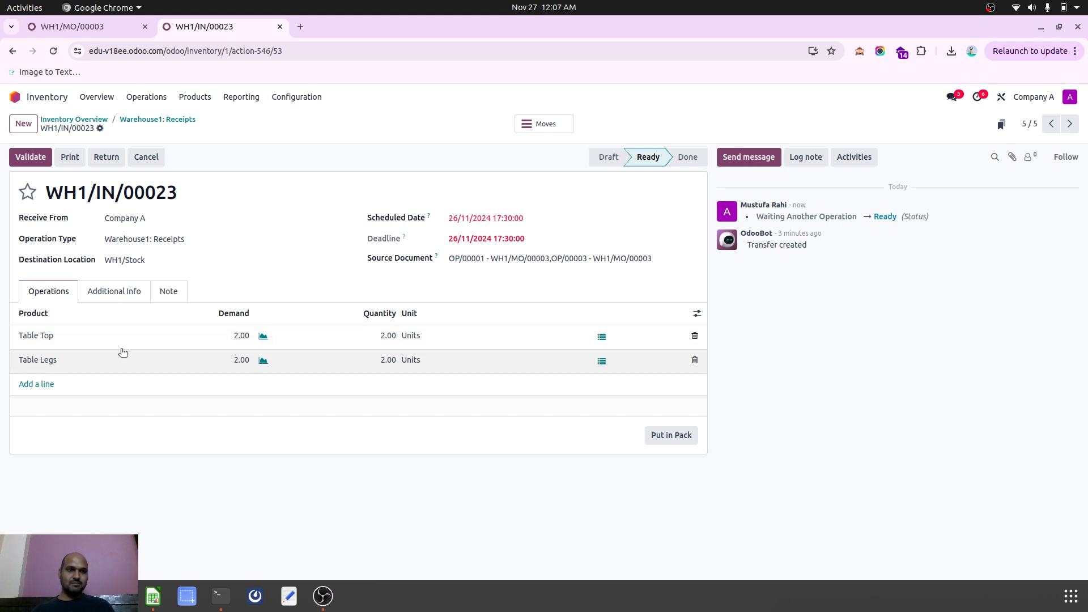
left_click(36, 161)
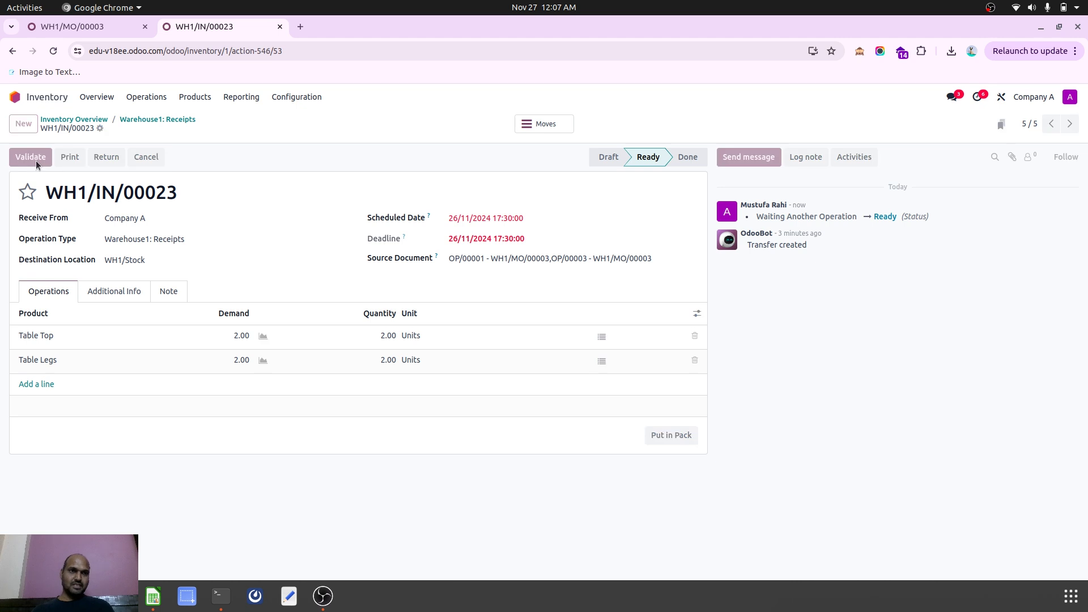
Step: Check component availability on Dining Table order WH1/MO/00003, review its work orders and components, and produce the full quantity
left_click(90, 29)
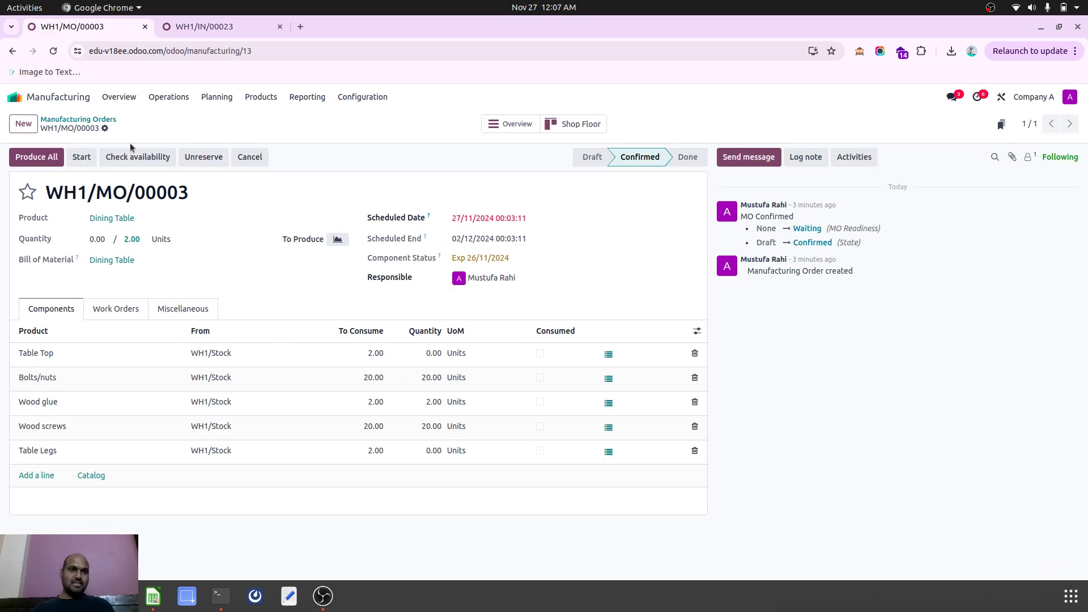
left_click(144, 158)
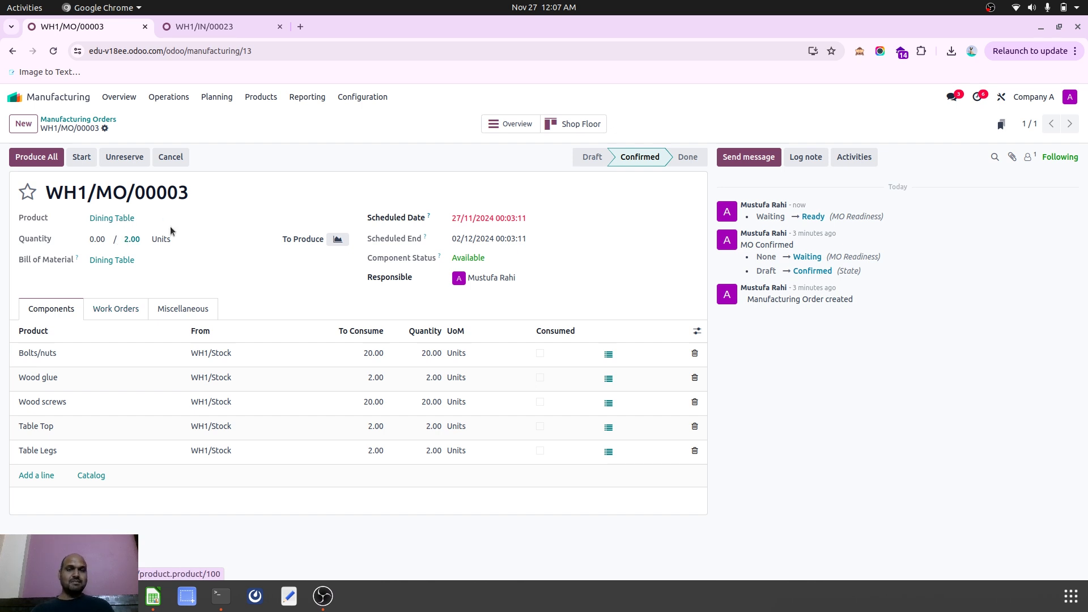
left_click(116, 310)
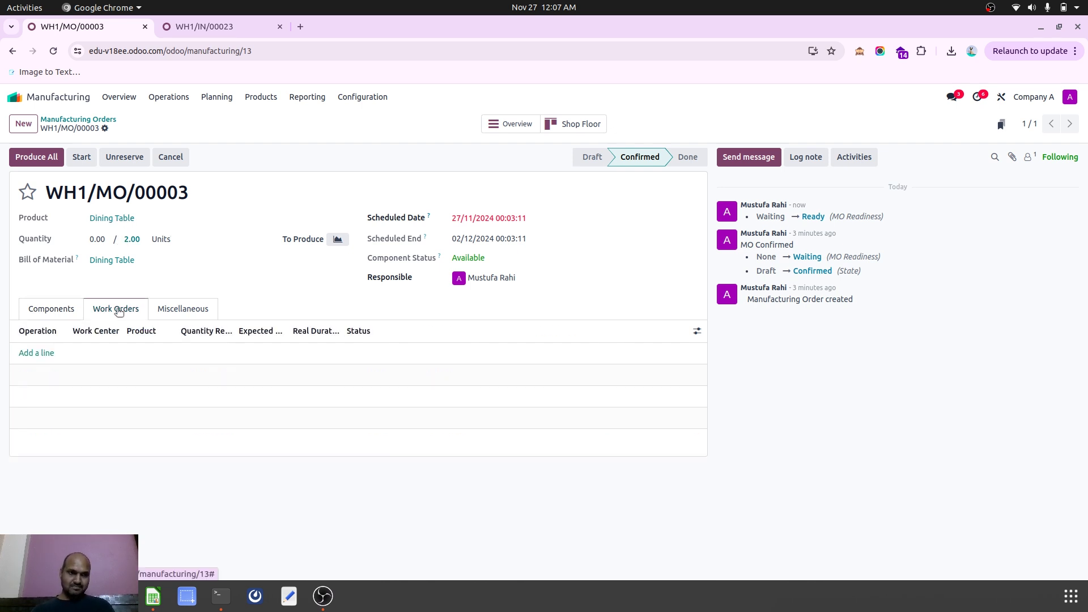
left_click(51, 309)
left_click(36, 157)
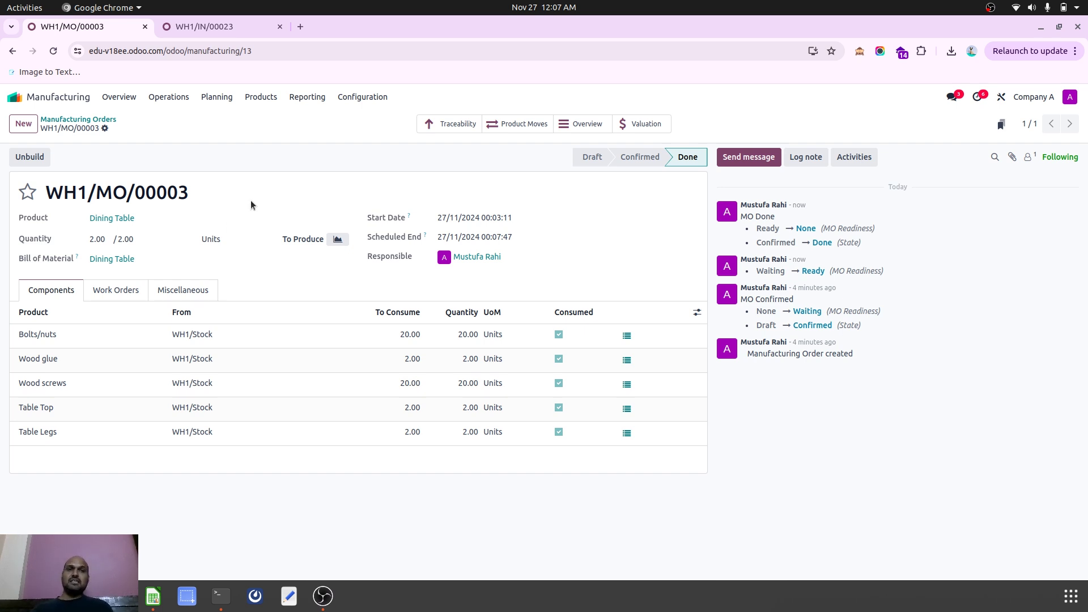
Step: Open Warehouse1's configuration from the Inventory warehouses list to review its resupply and manufacture settings, and return to the home screen
left_click(79, 98)
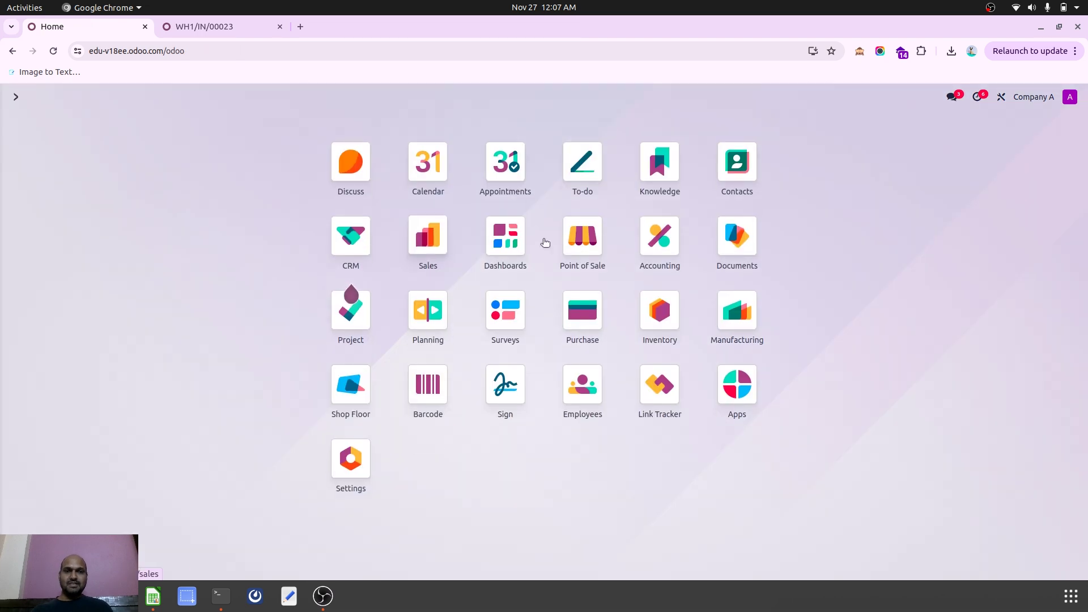
left_click(664, 317)
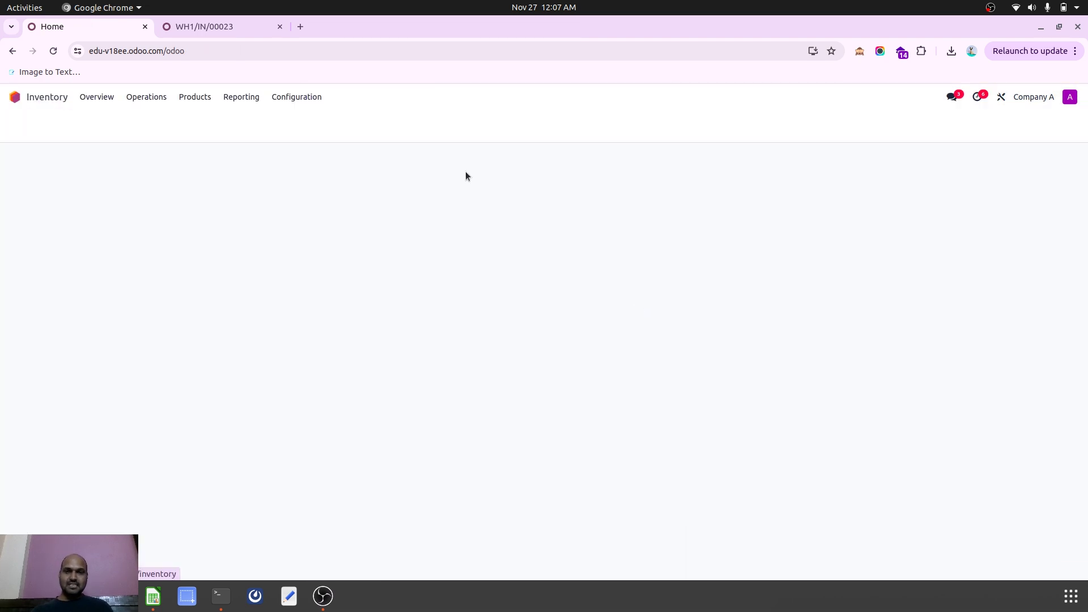
left_click(300, 98)
left_click(310, 152)
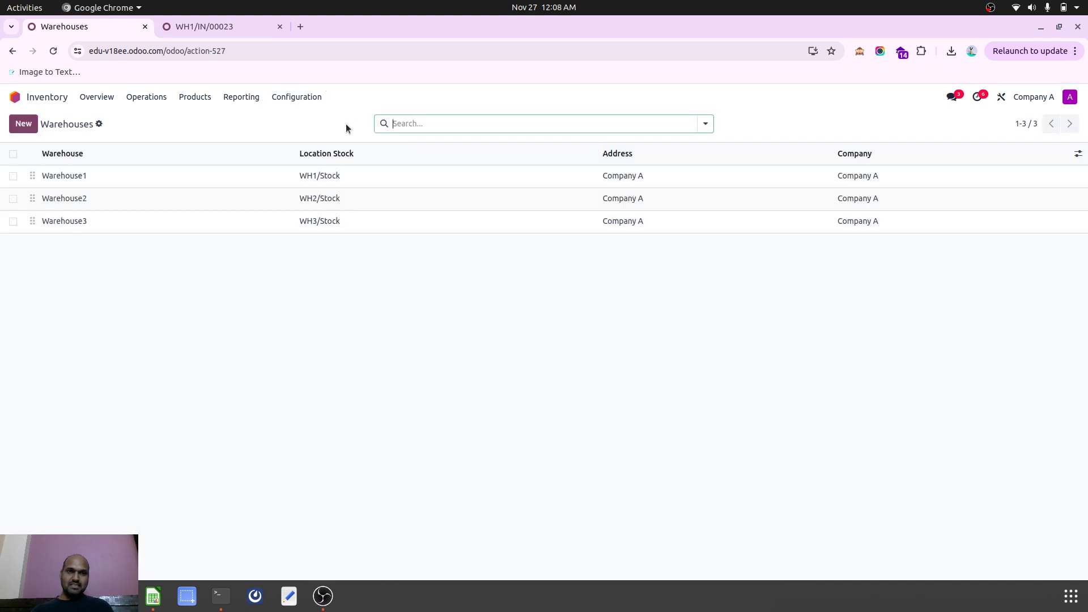
left_click(343, 179)
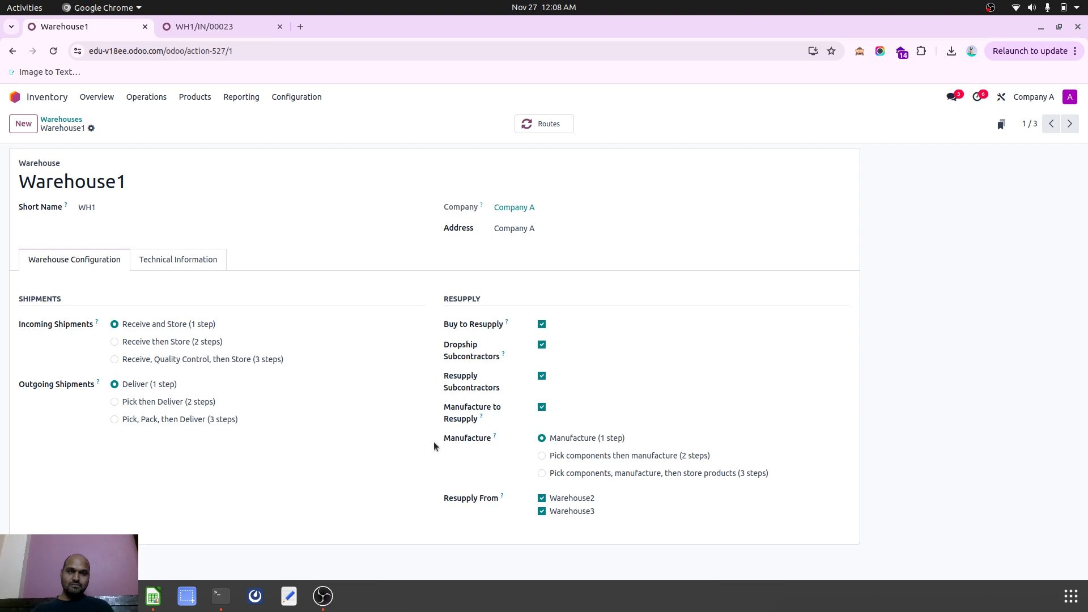
left_click(296, 98)
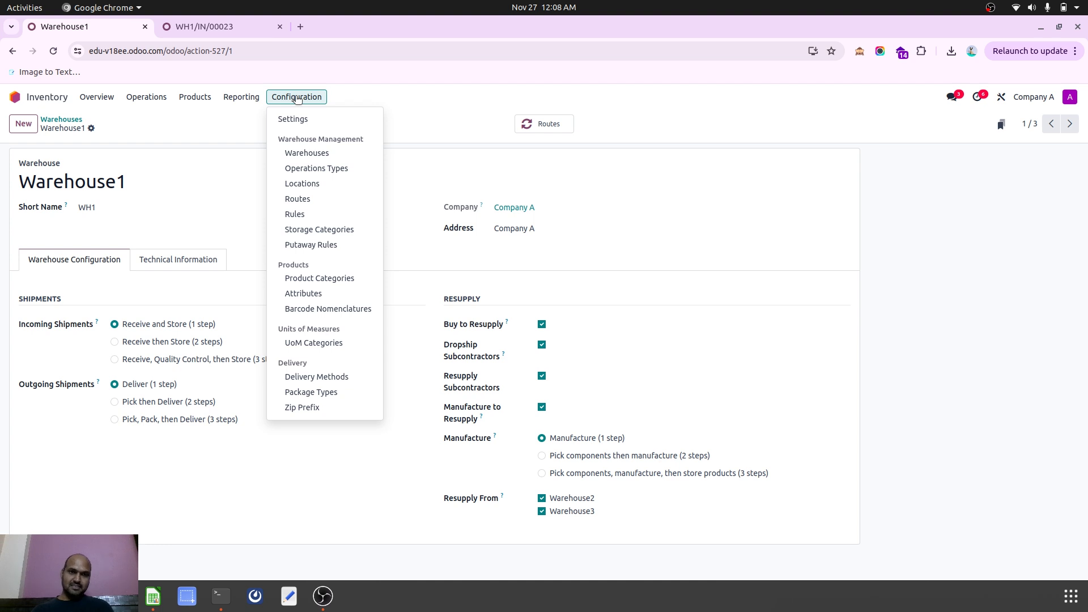
left_click(296, 97)
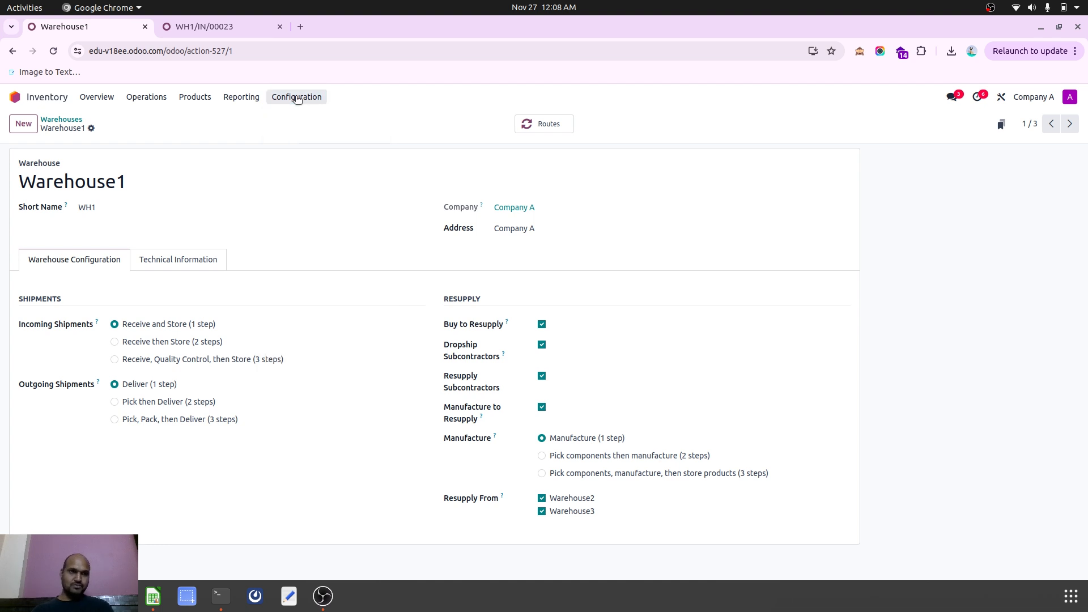
left_click(16, 97)
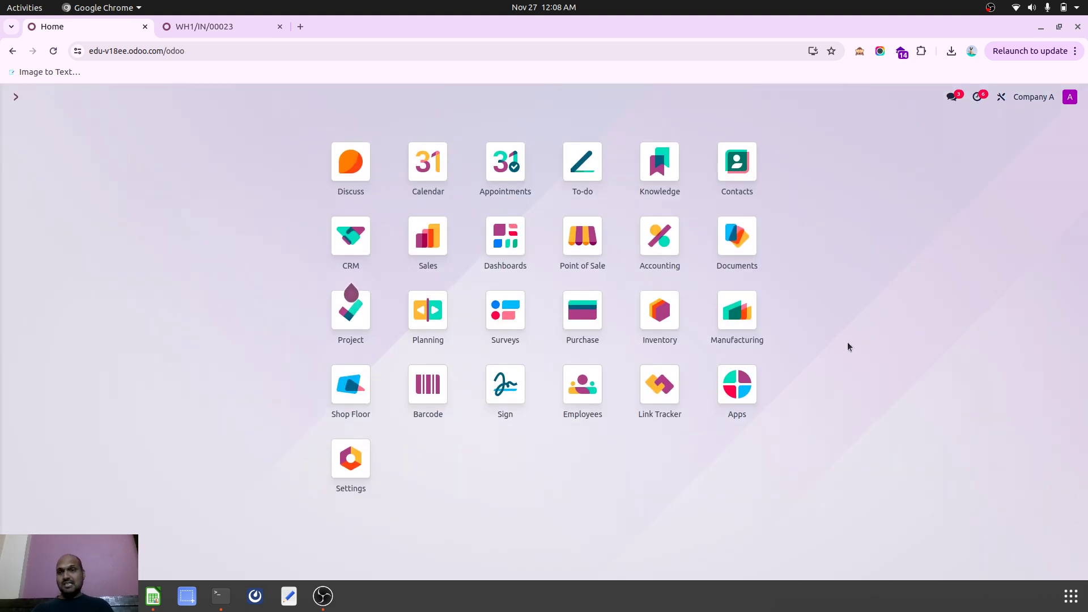